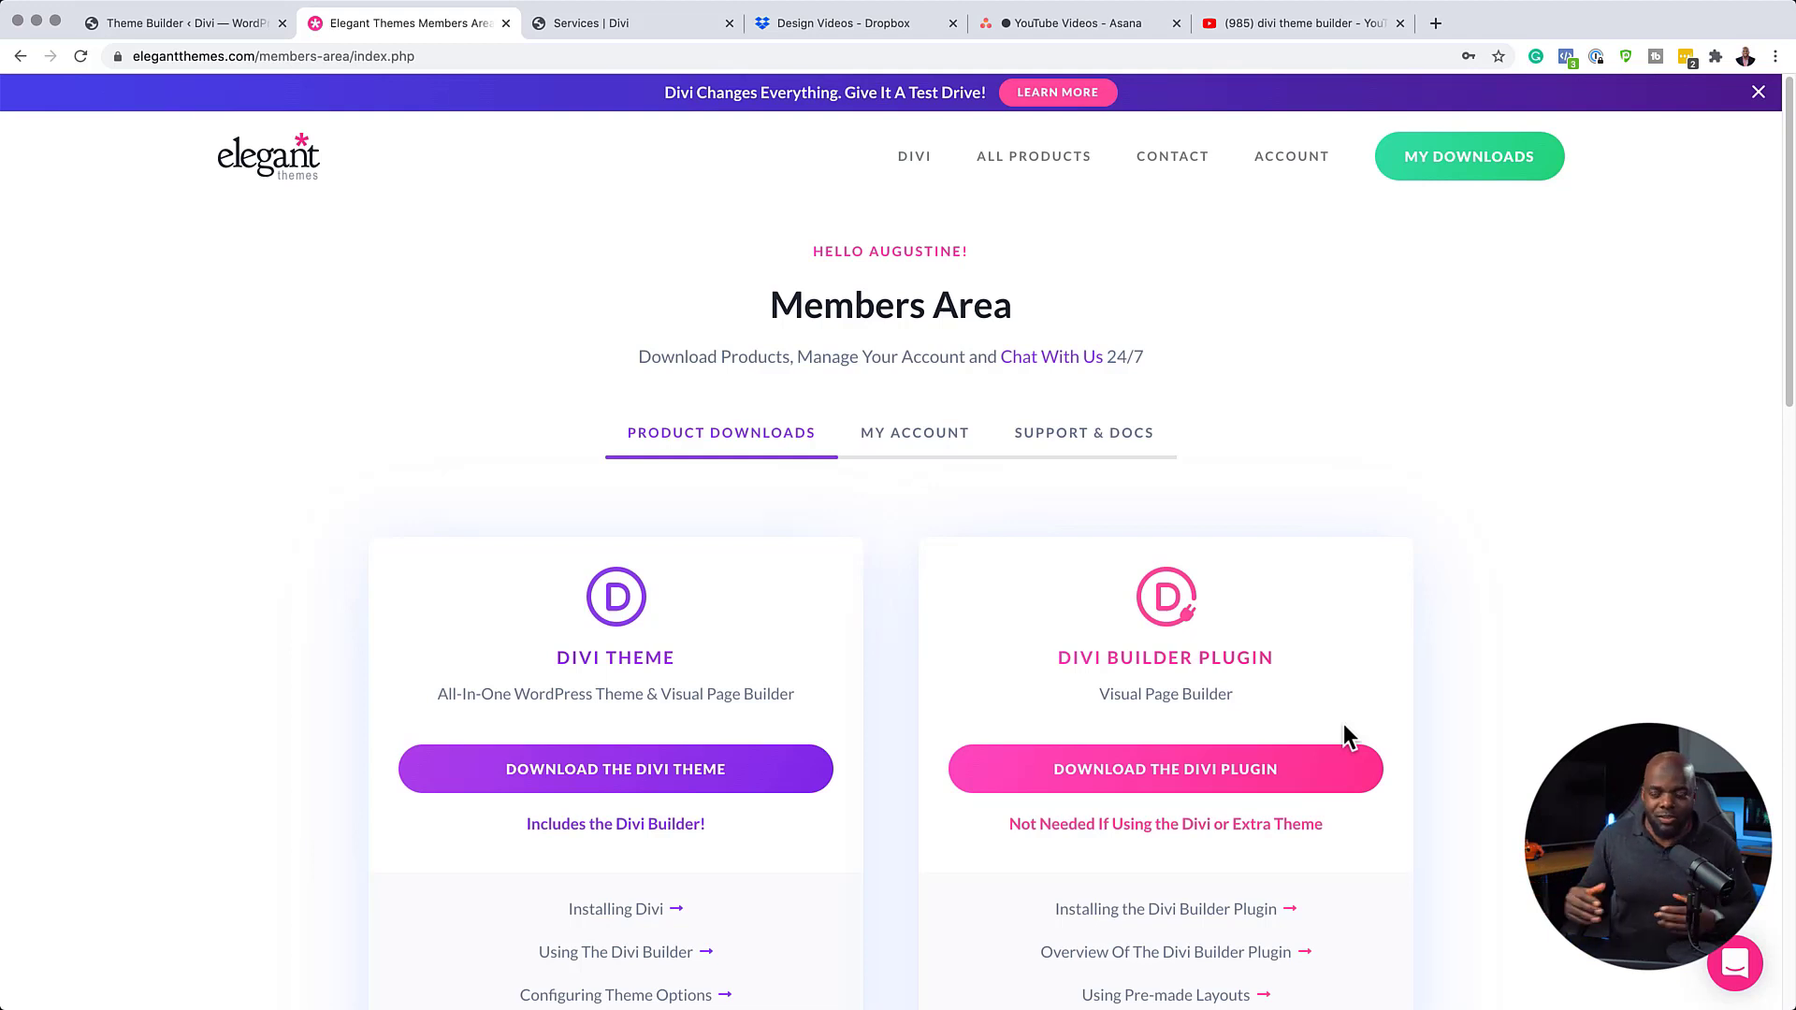
Switch to the Theme Builder page and open, then dismiss, the Portability export dialog without exporting
left_click(233, 30)
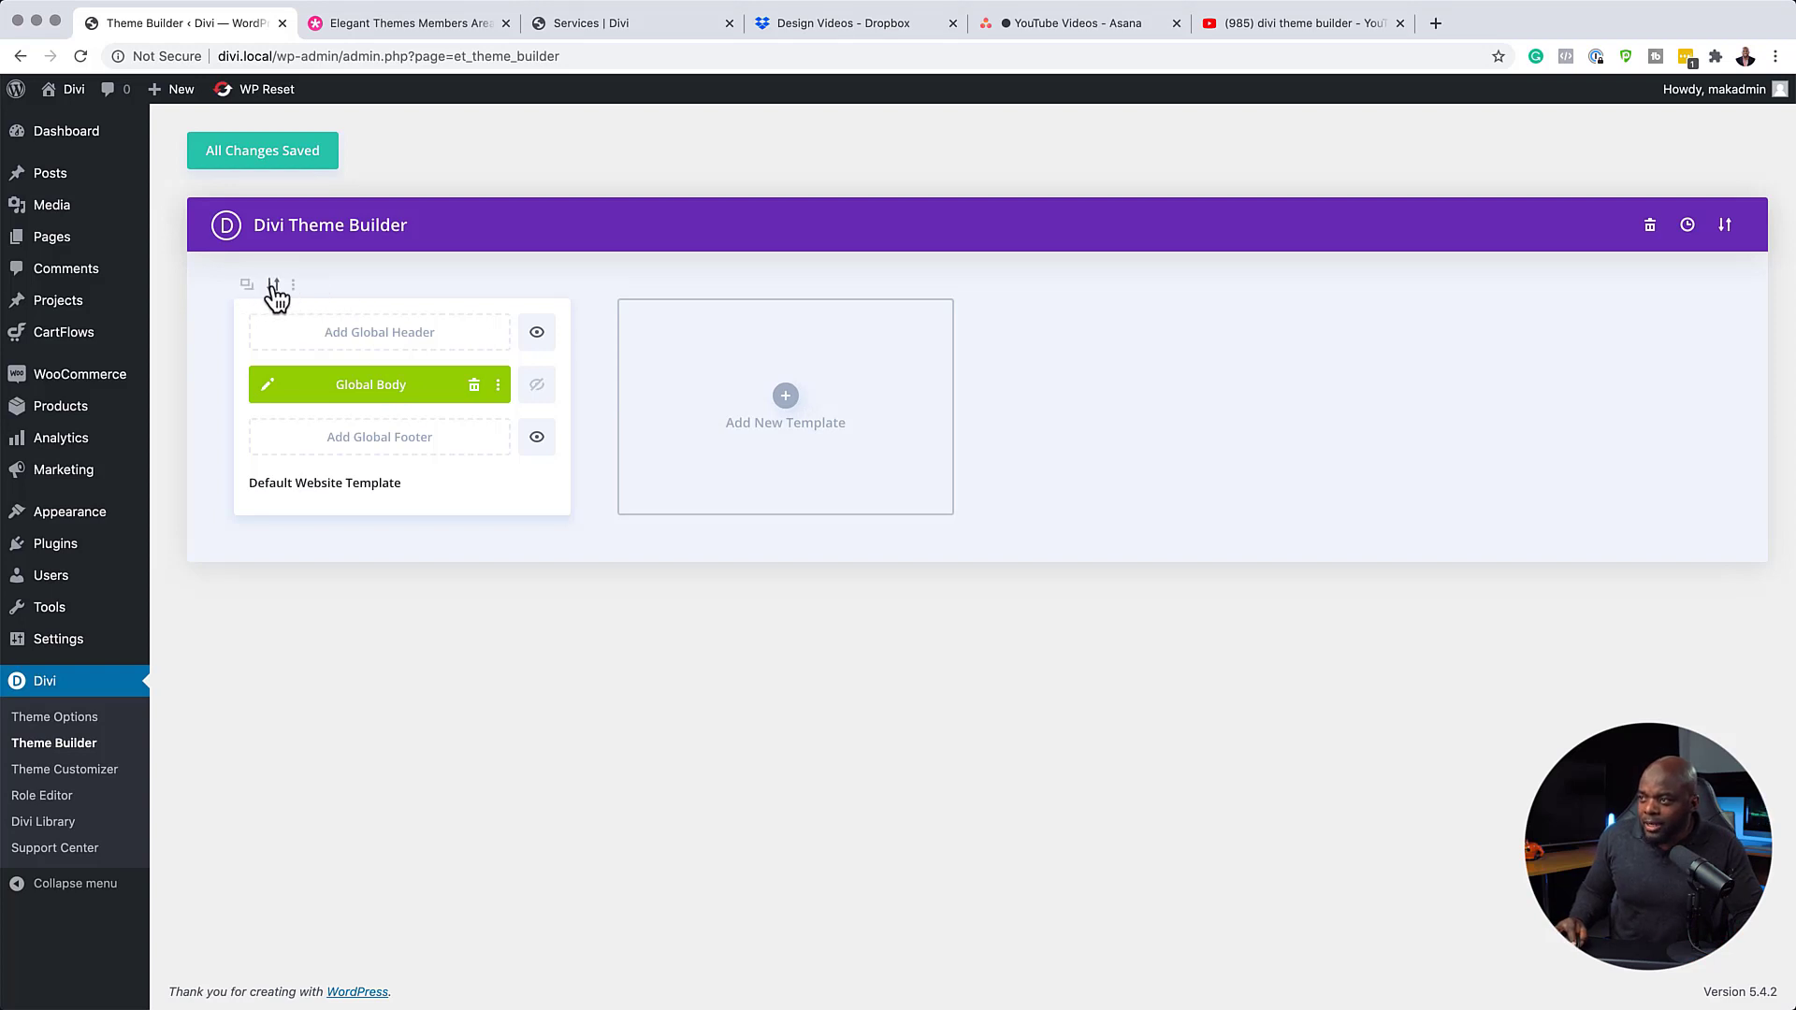
left_click(274, 286)
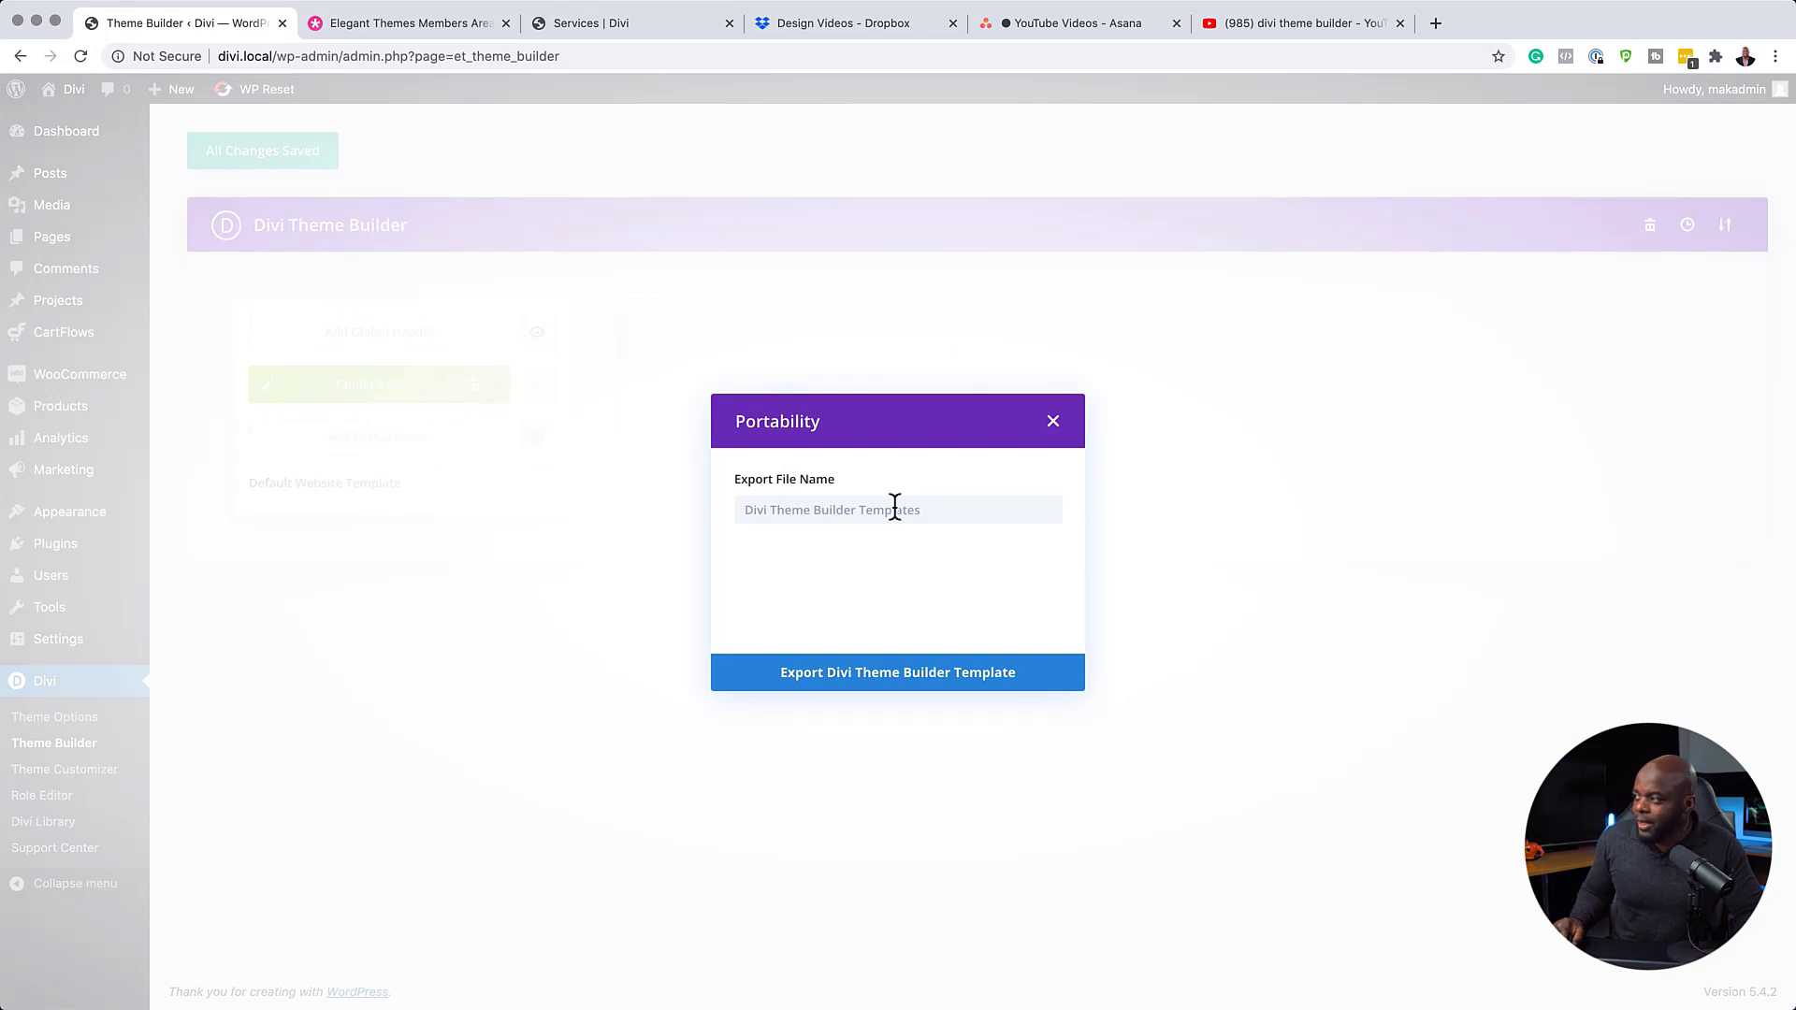
left_click(1054, 422)
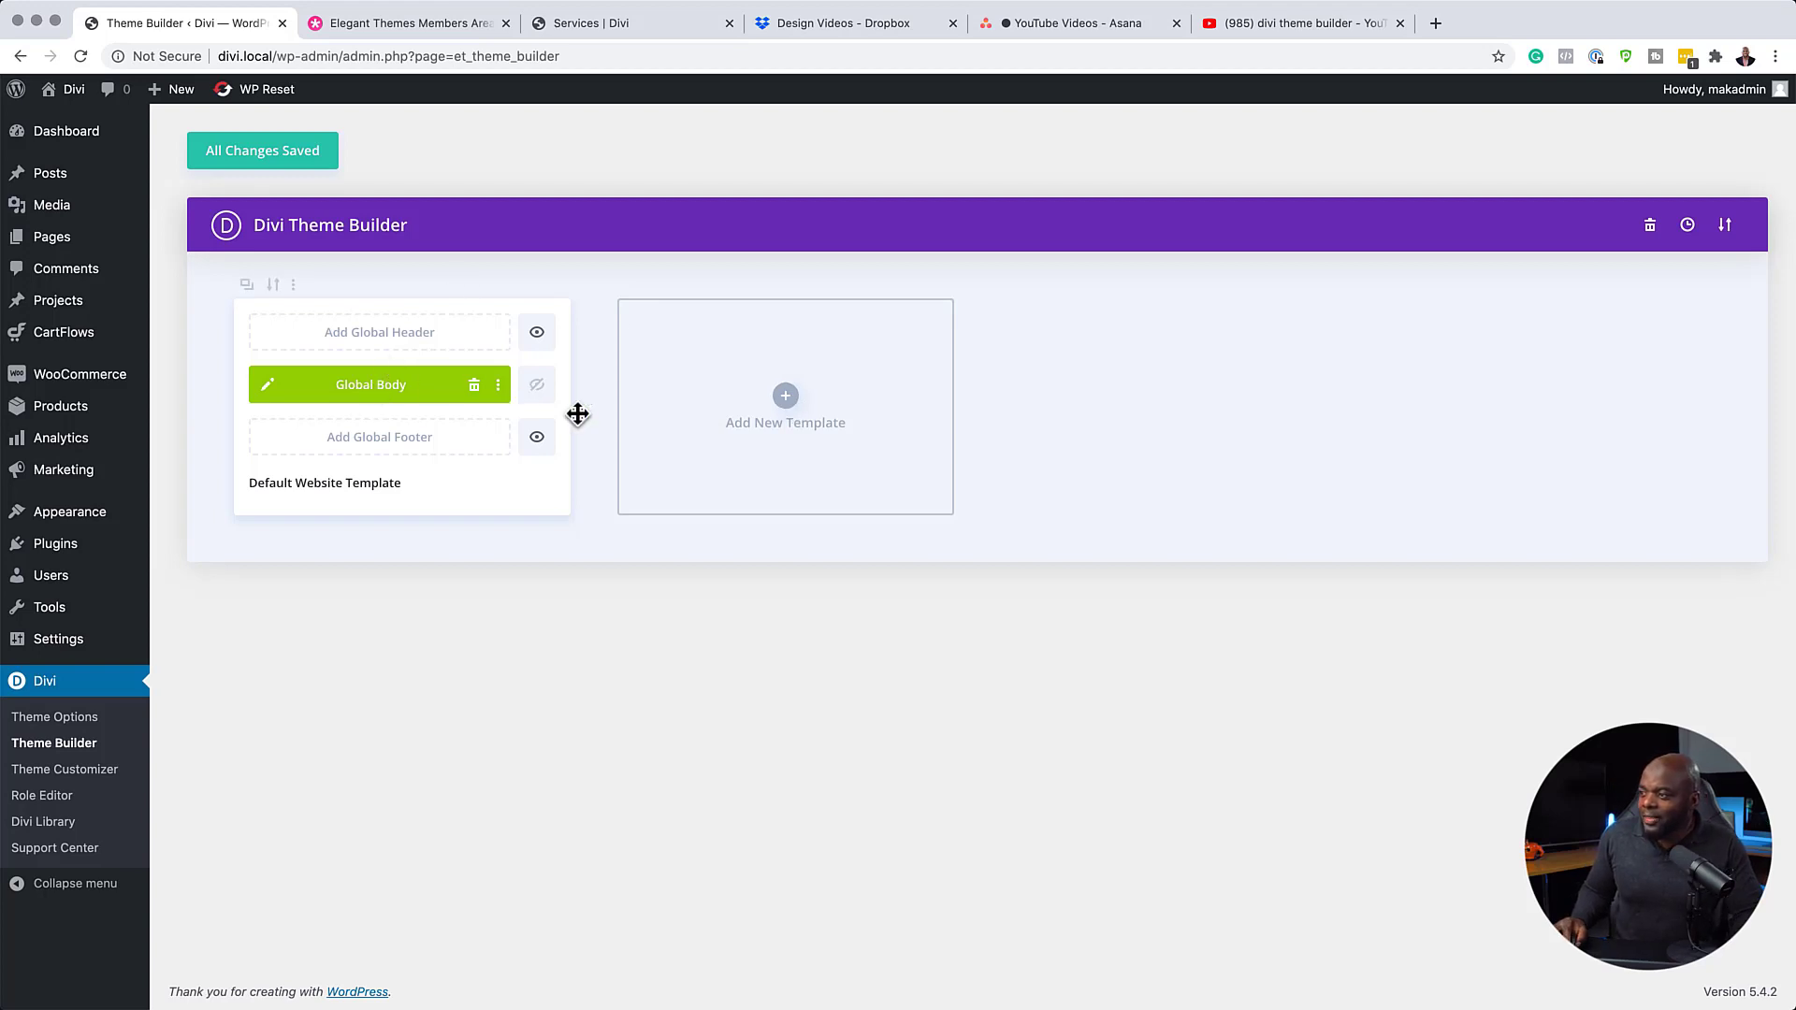
left_click(537, 385)
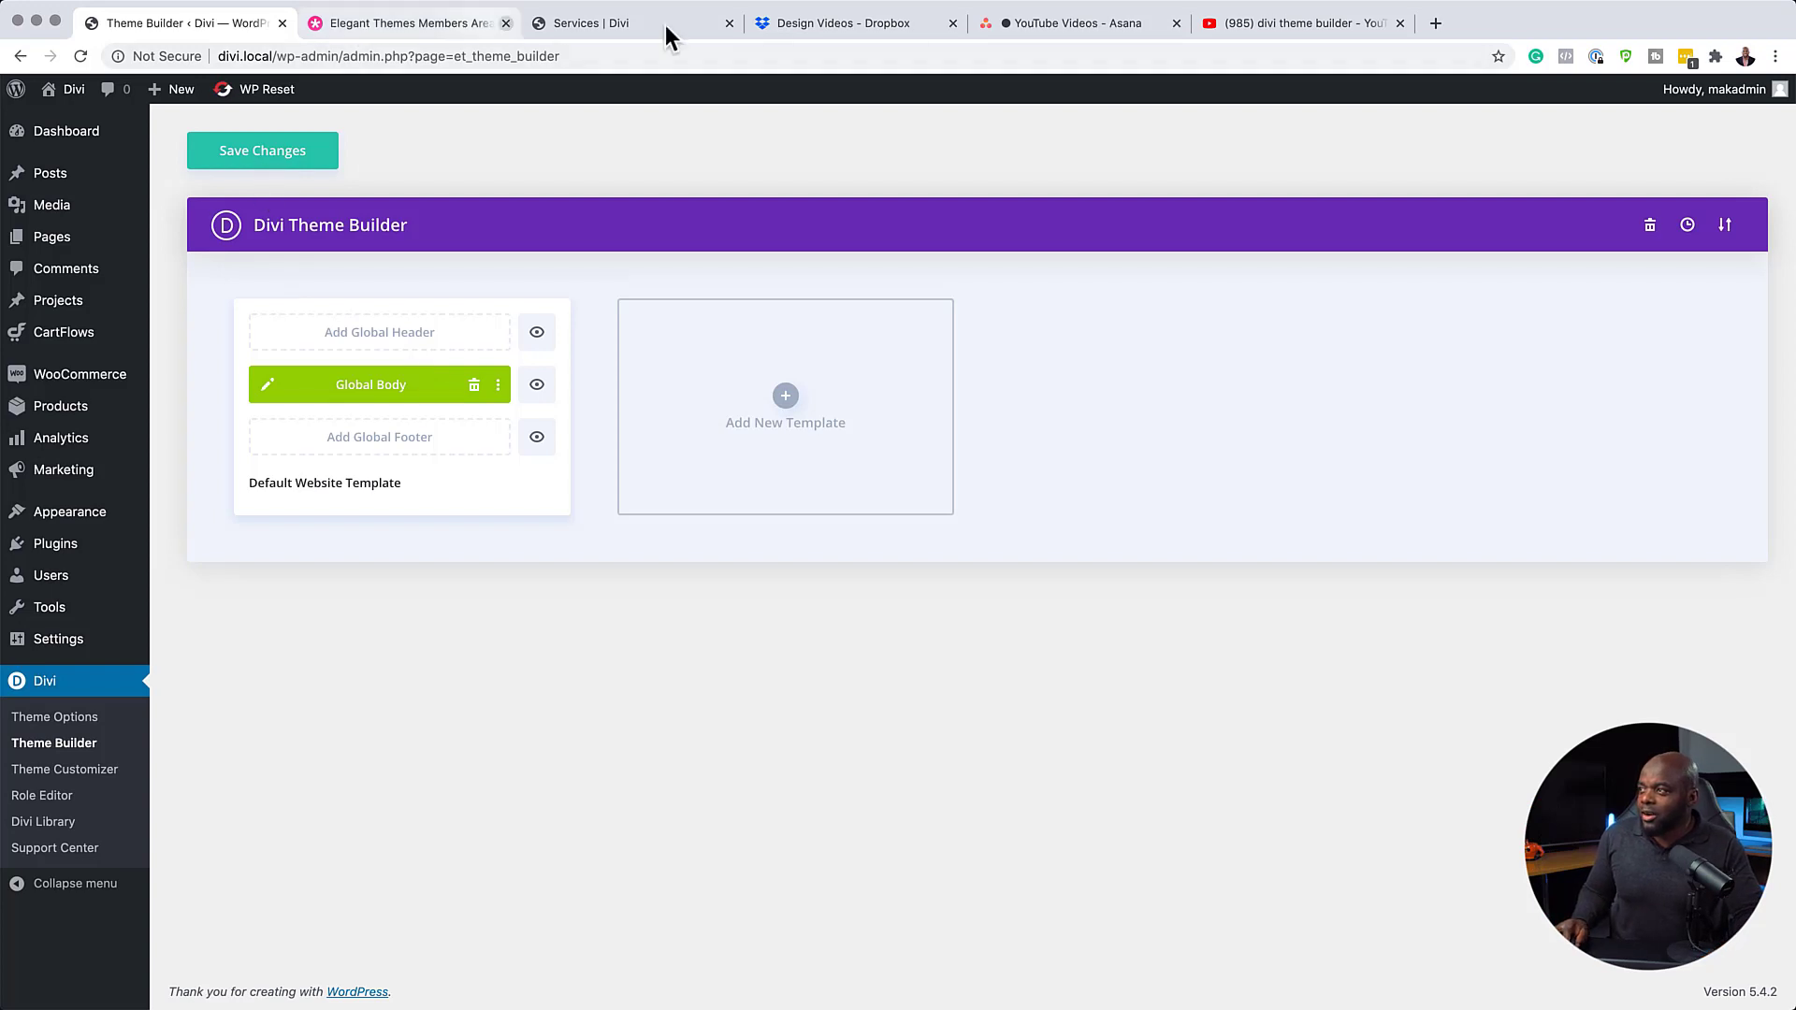
left_click_drag(665, 24, 473, 26)
scroll(673, 545, "up", 10)
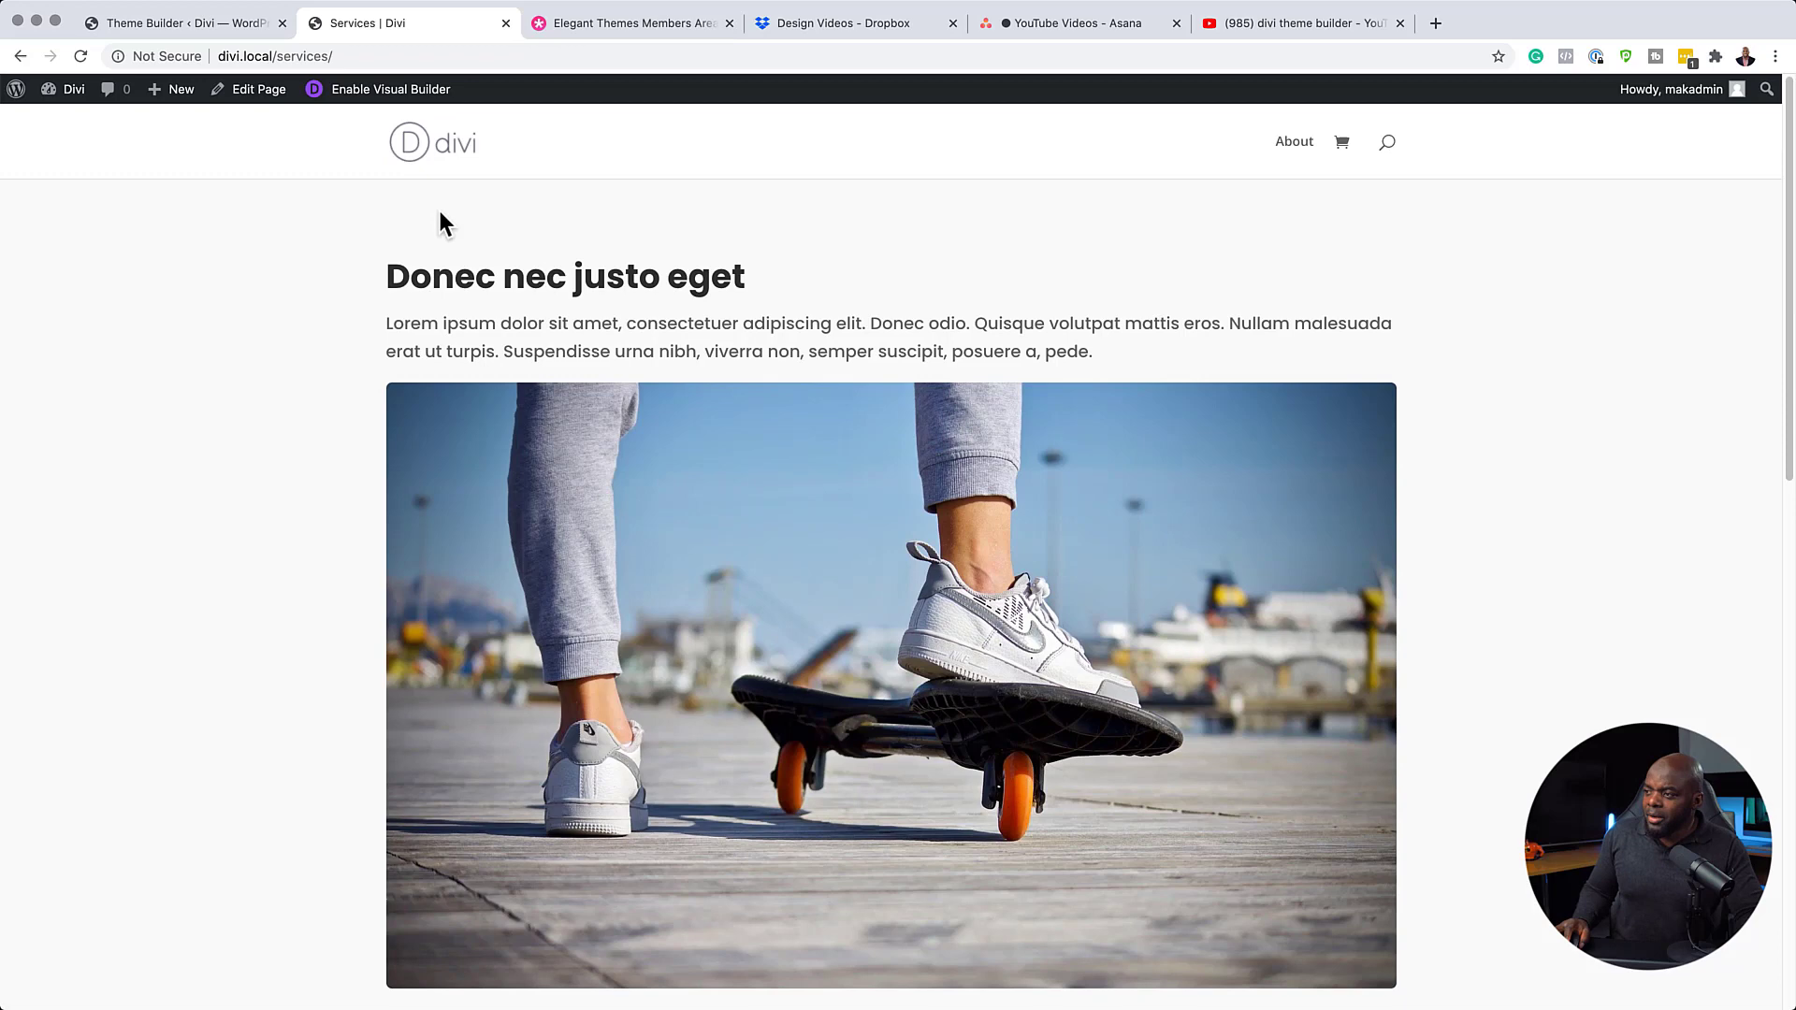
scroll(643, 701, "down", 10)
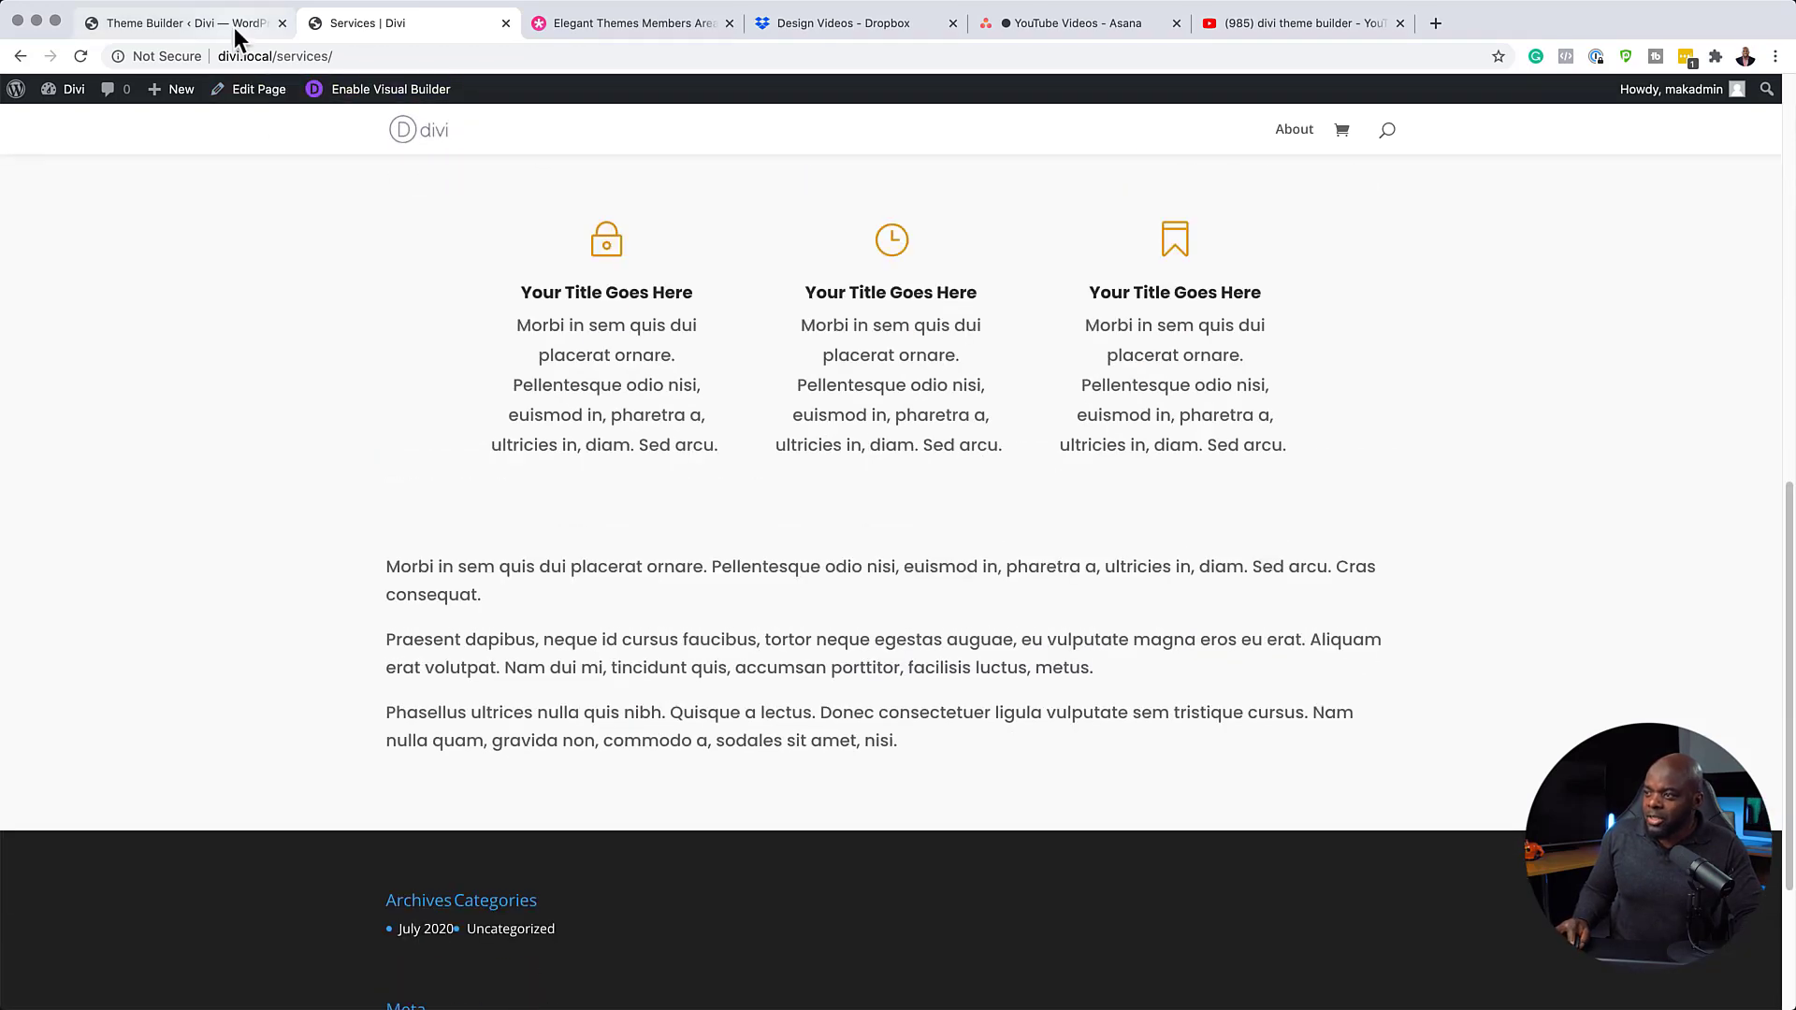
left_click(234, 26)
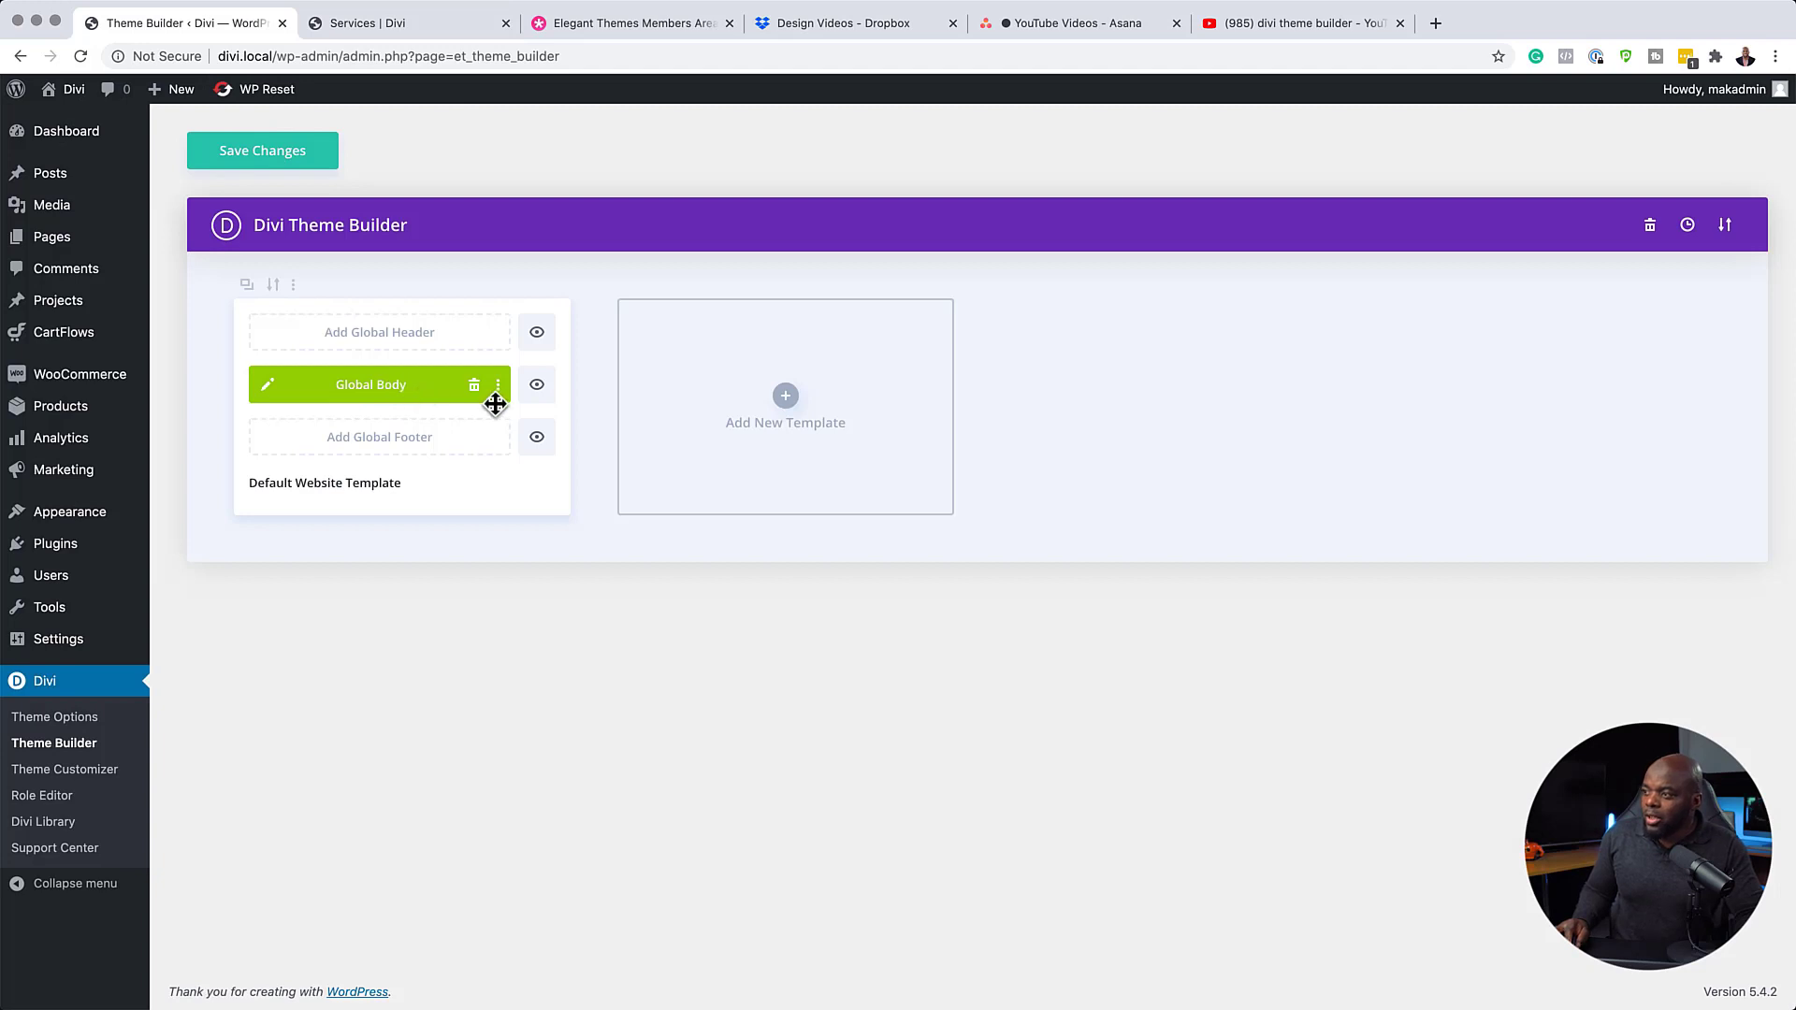
left_click(546, 387)
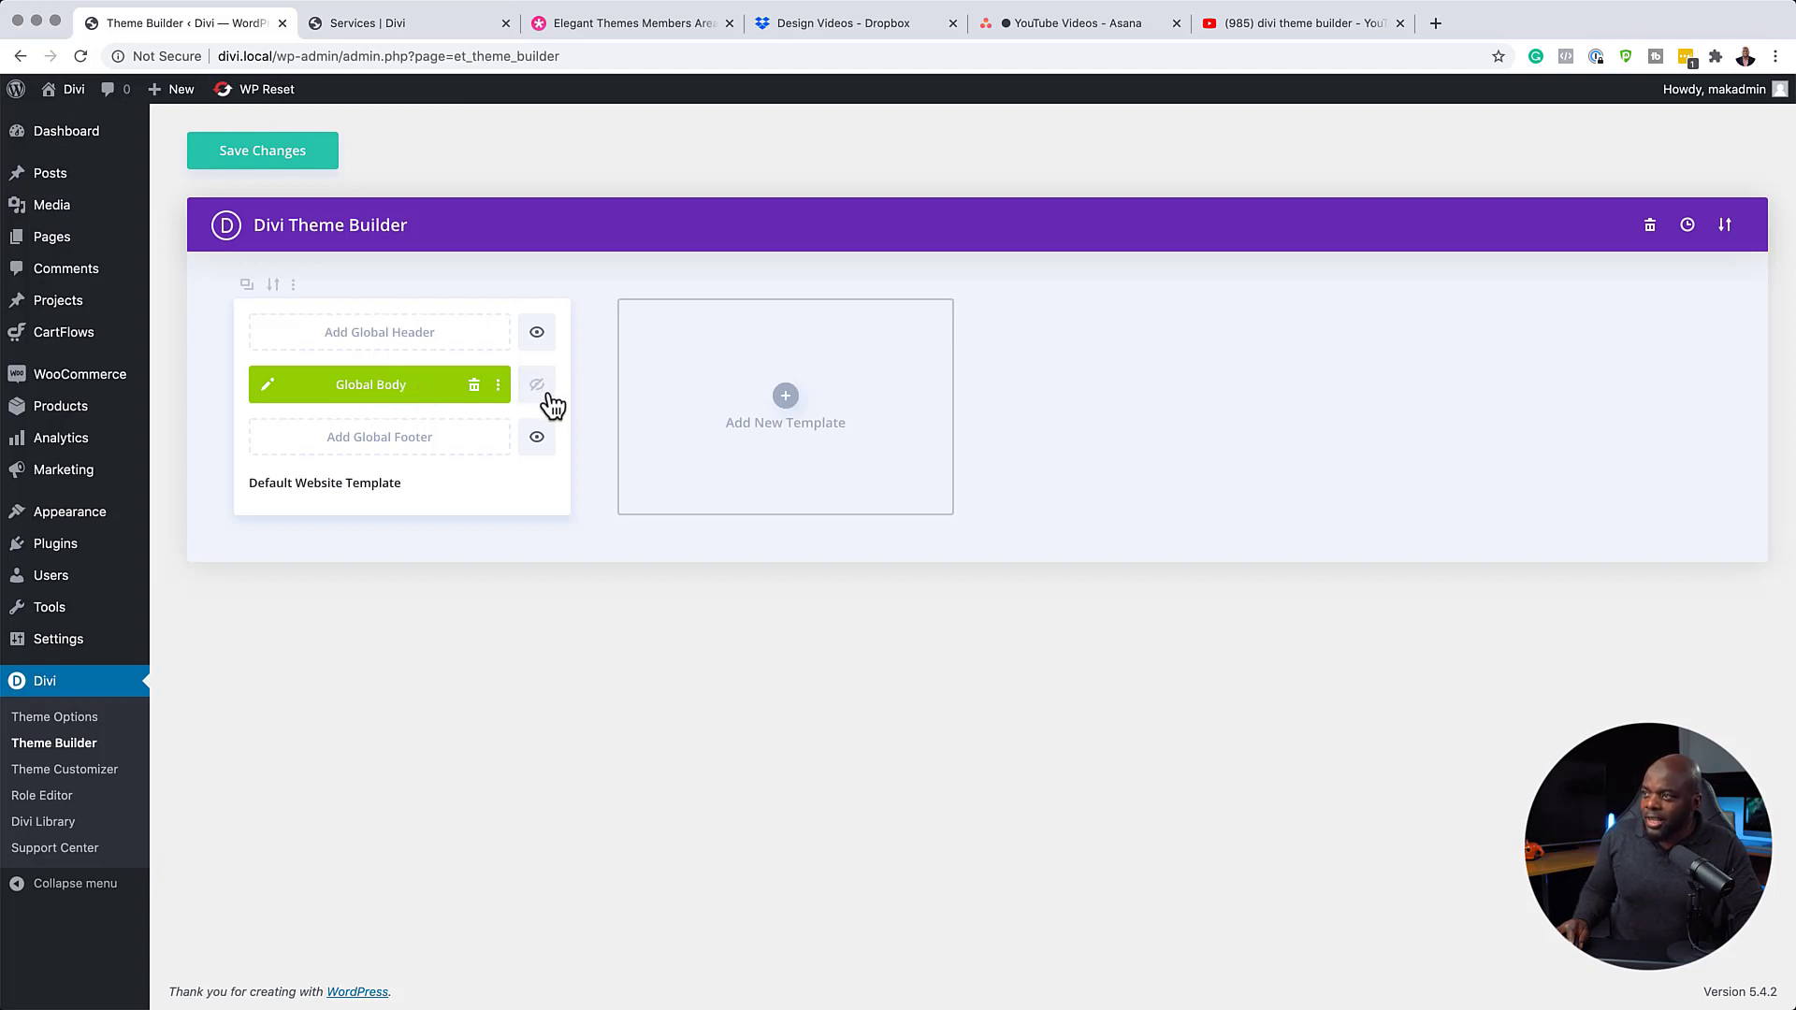
left_click(289, 148)
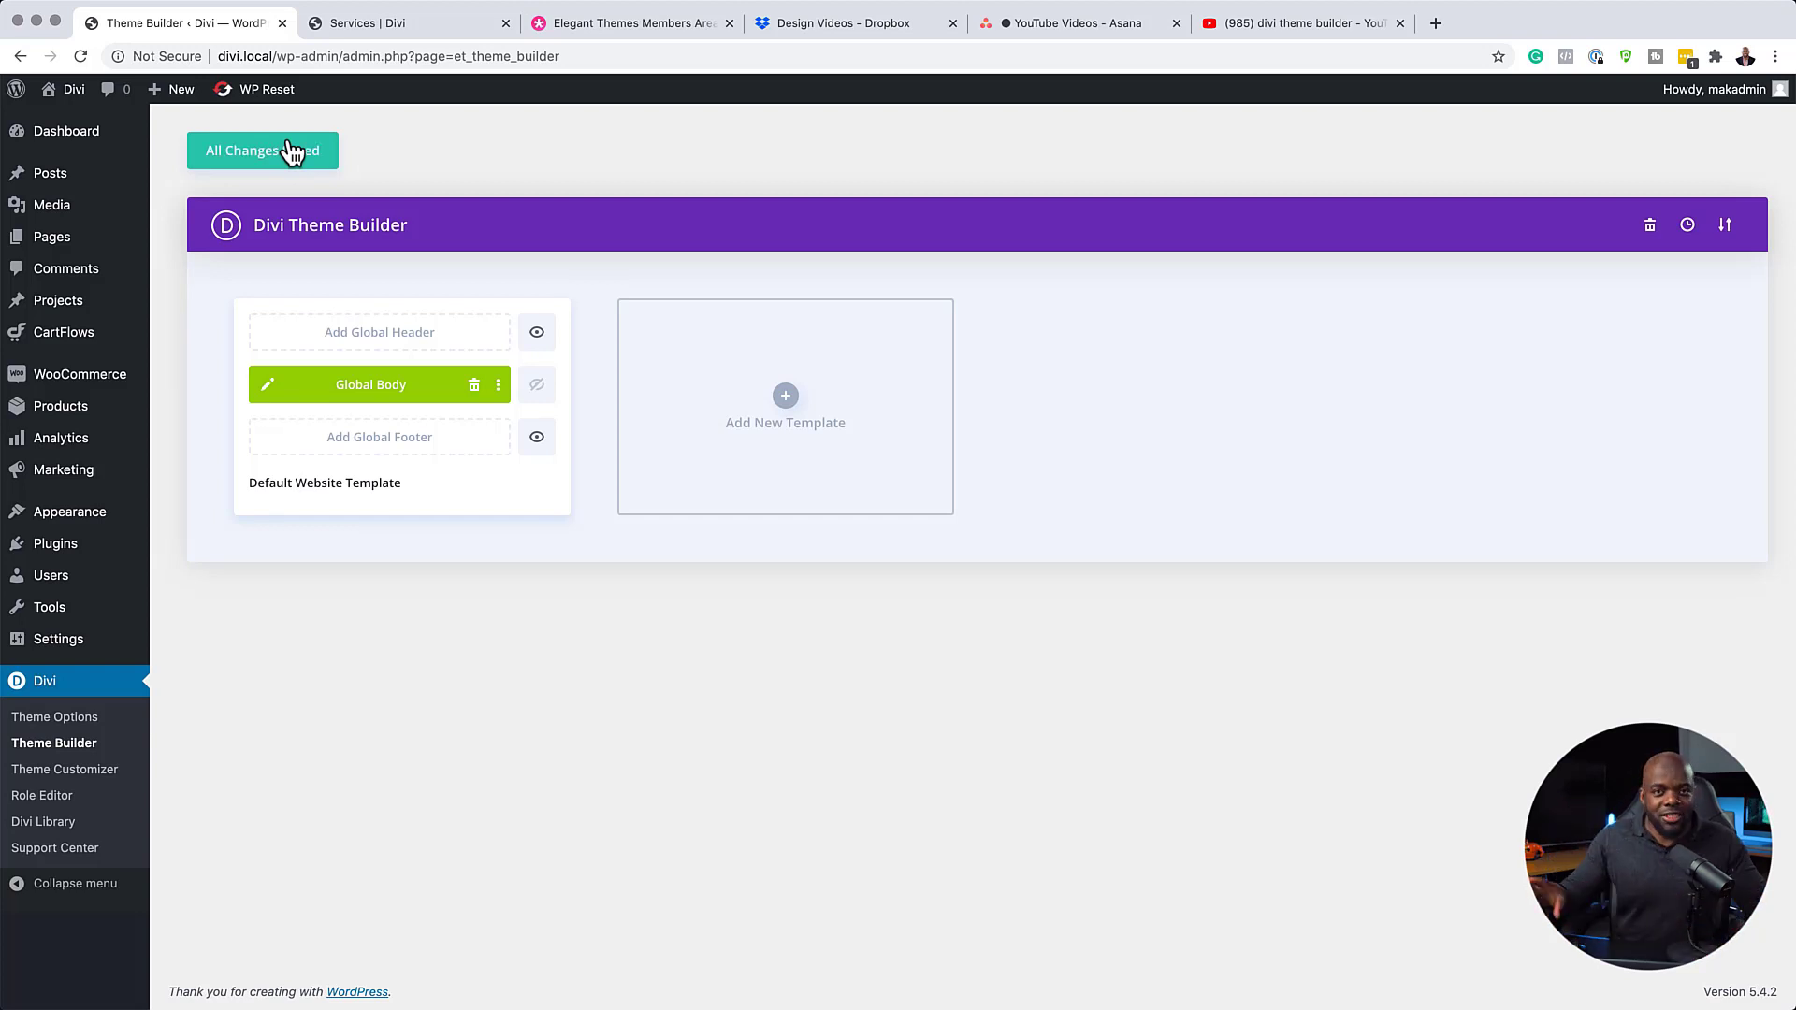
left_click(418, 34)
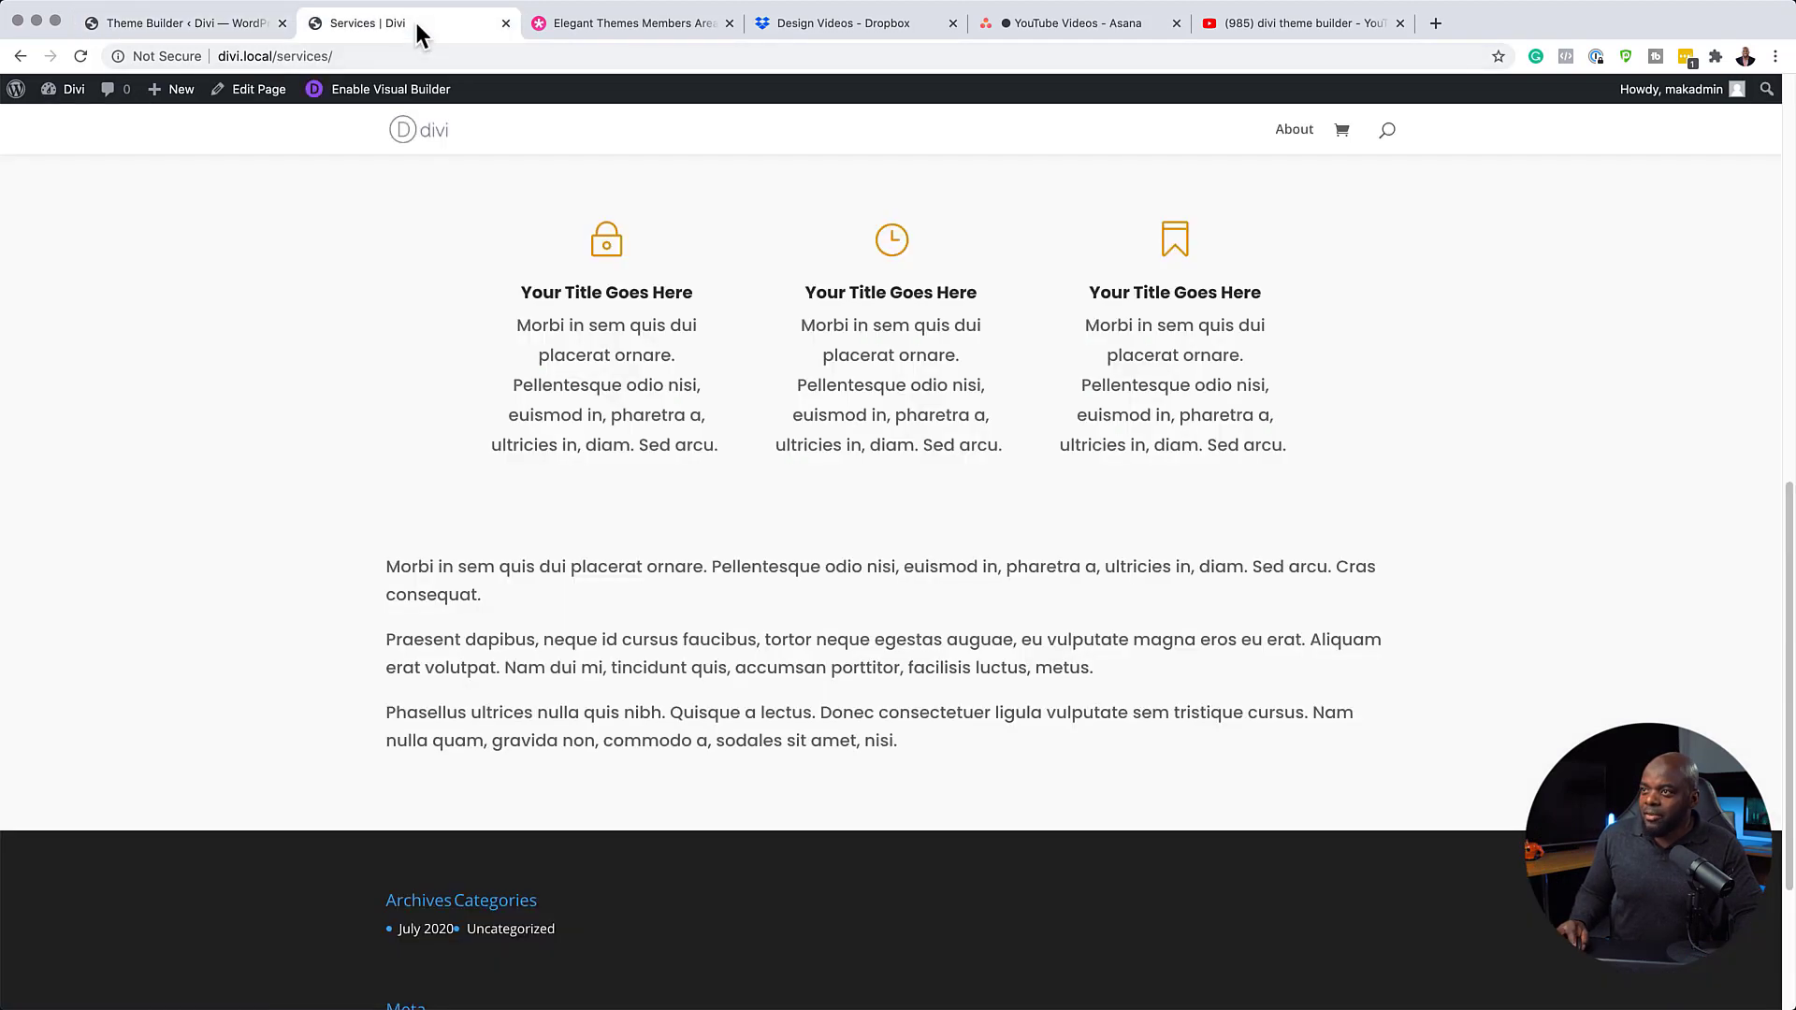
left_click(84, 57)
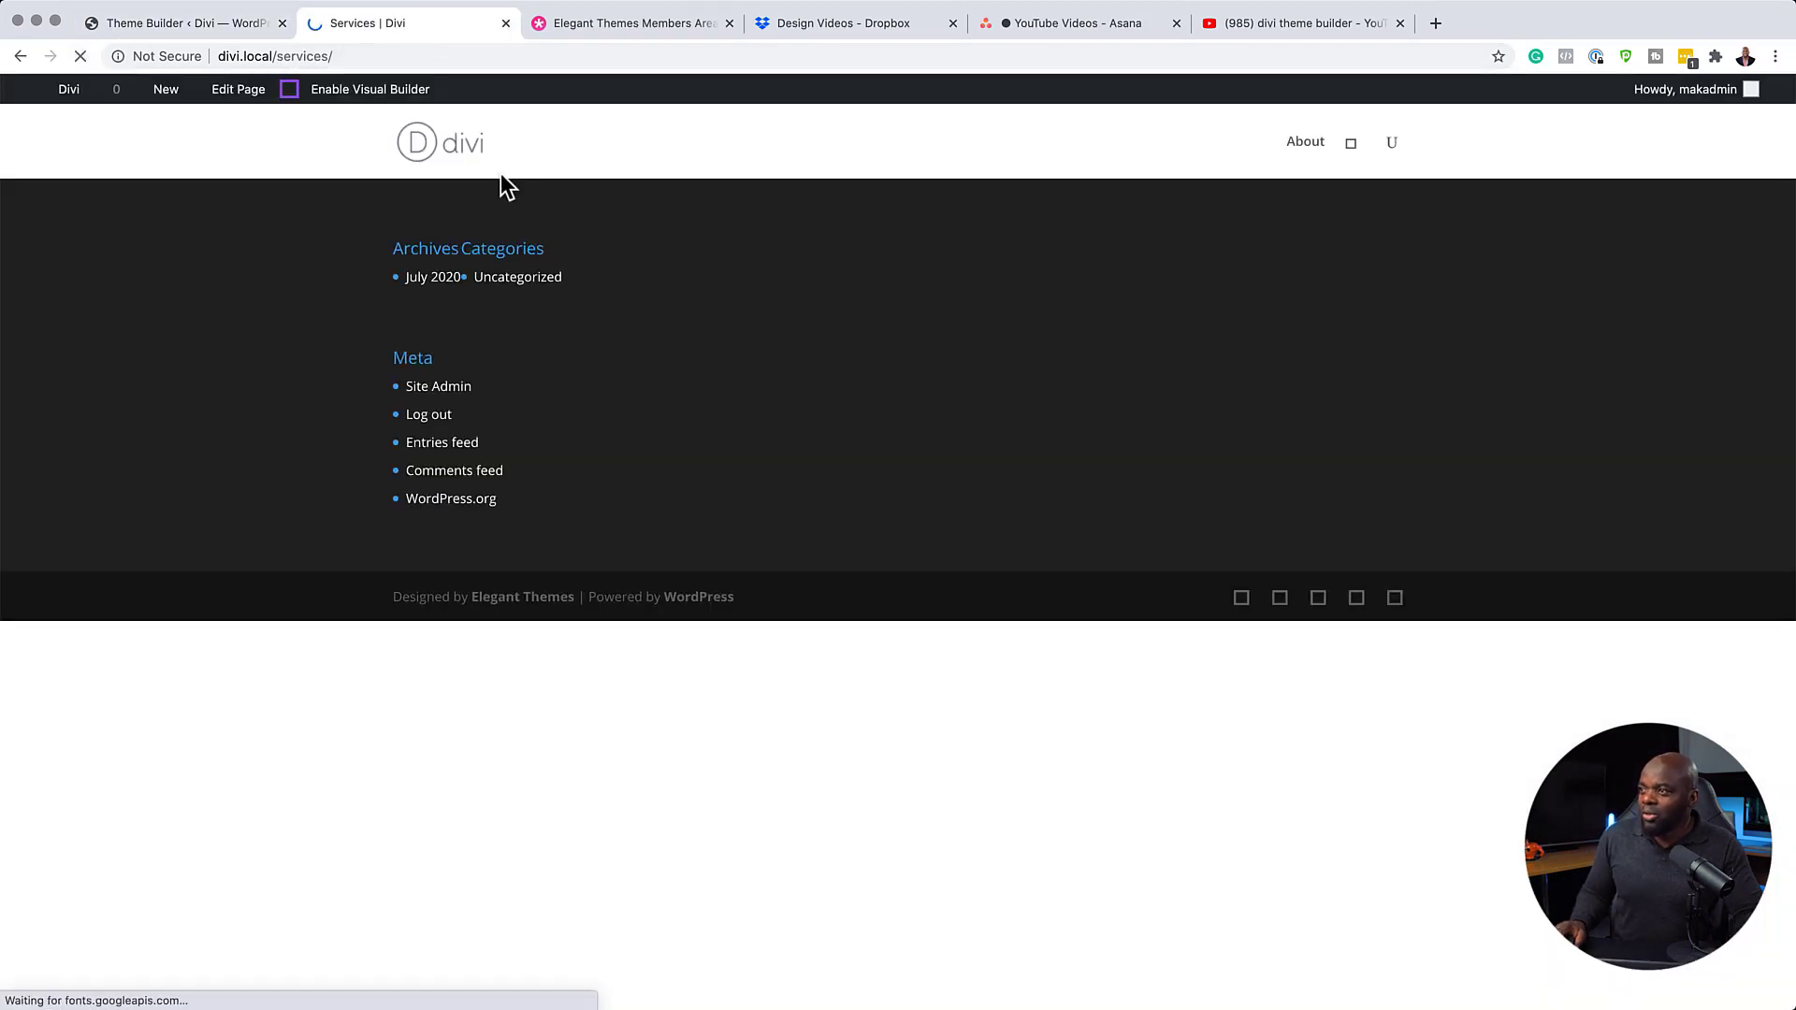
left_click(244, 22)
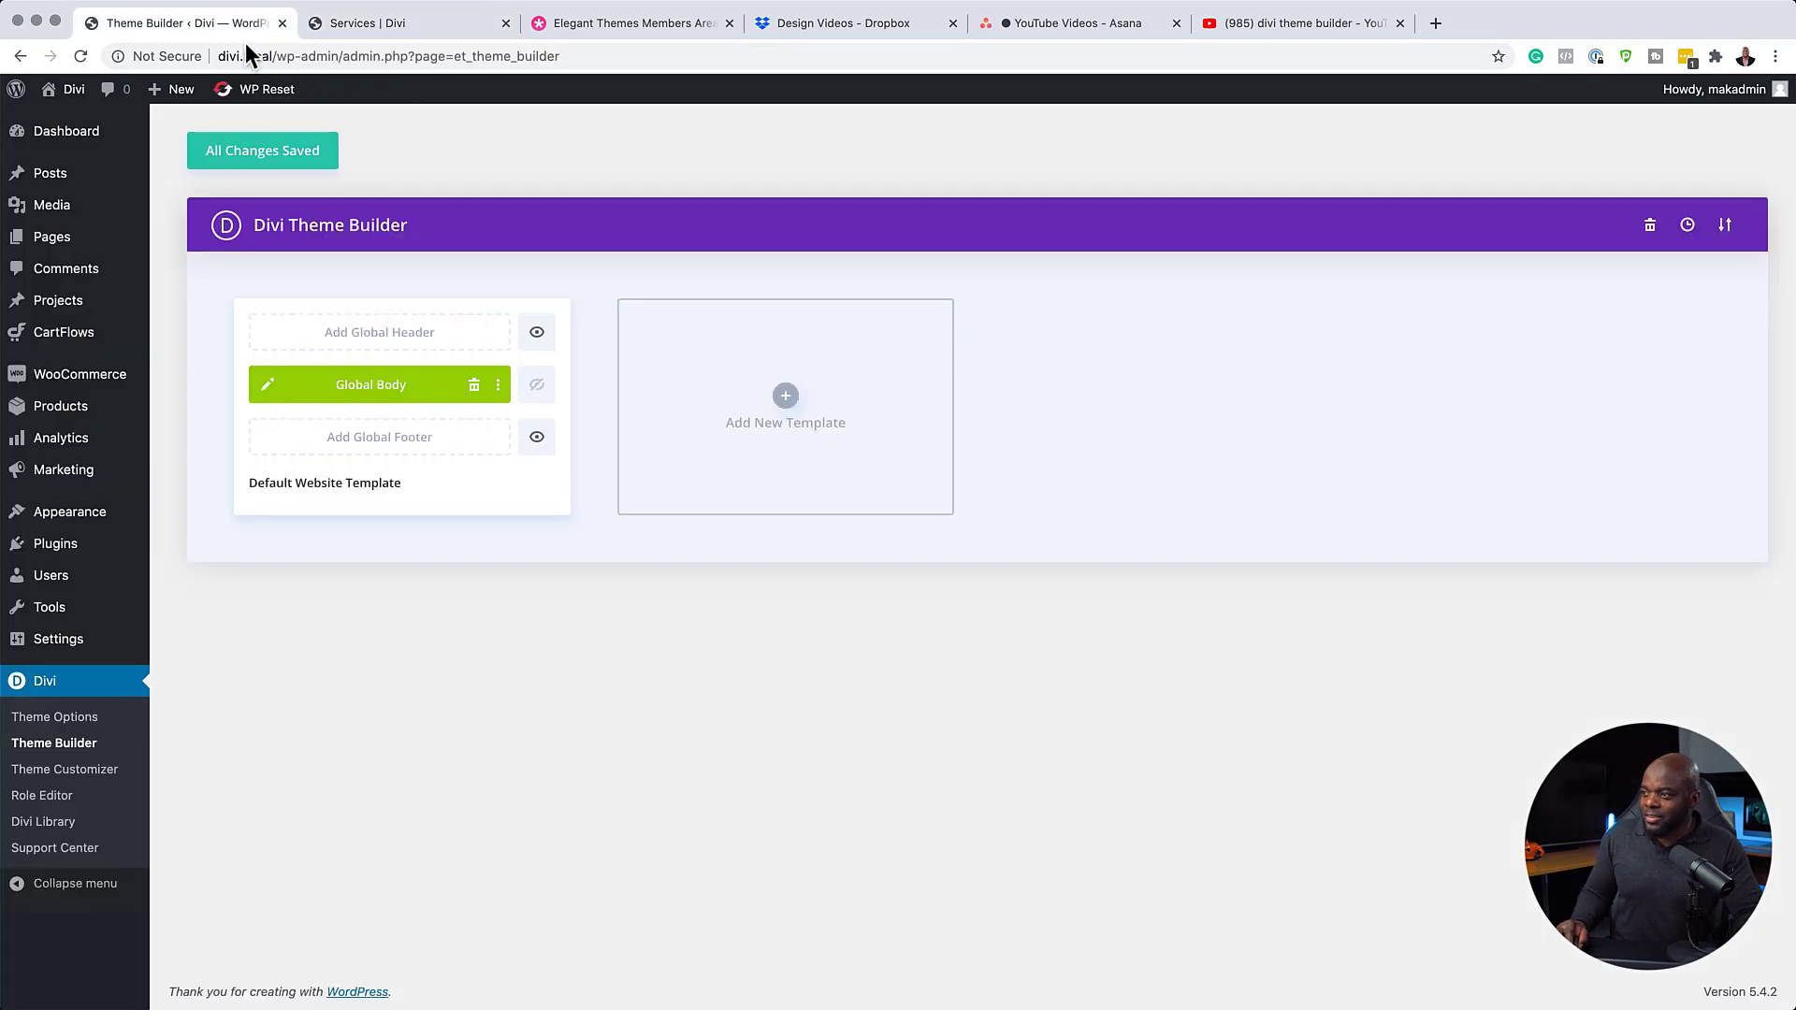
Re-enable the Global Body, then toggle the empty global header slot off and back on
left_click(536, 385)
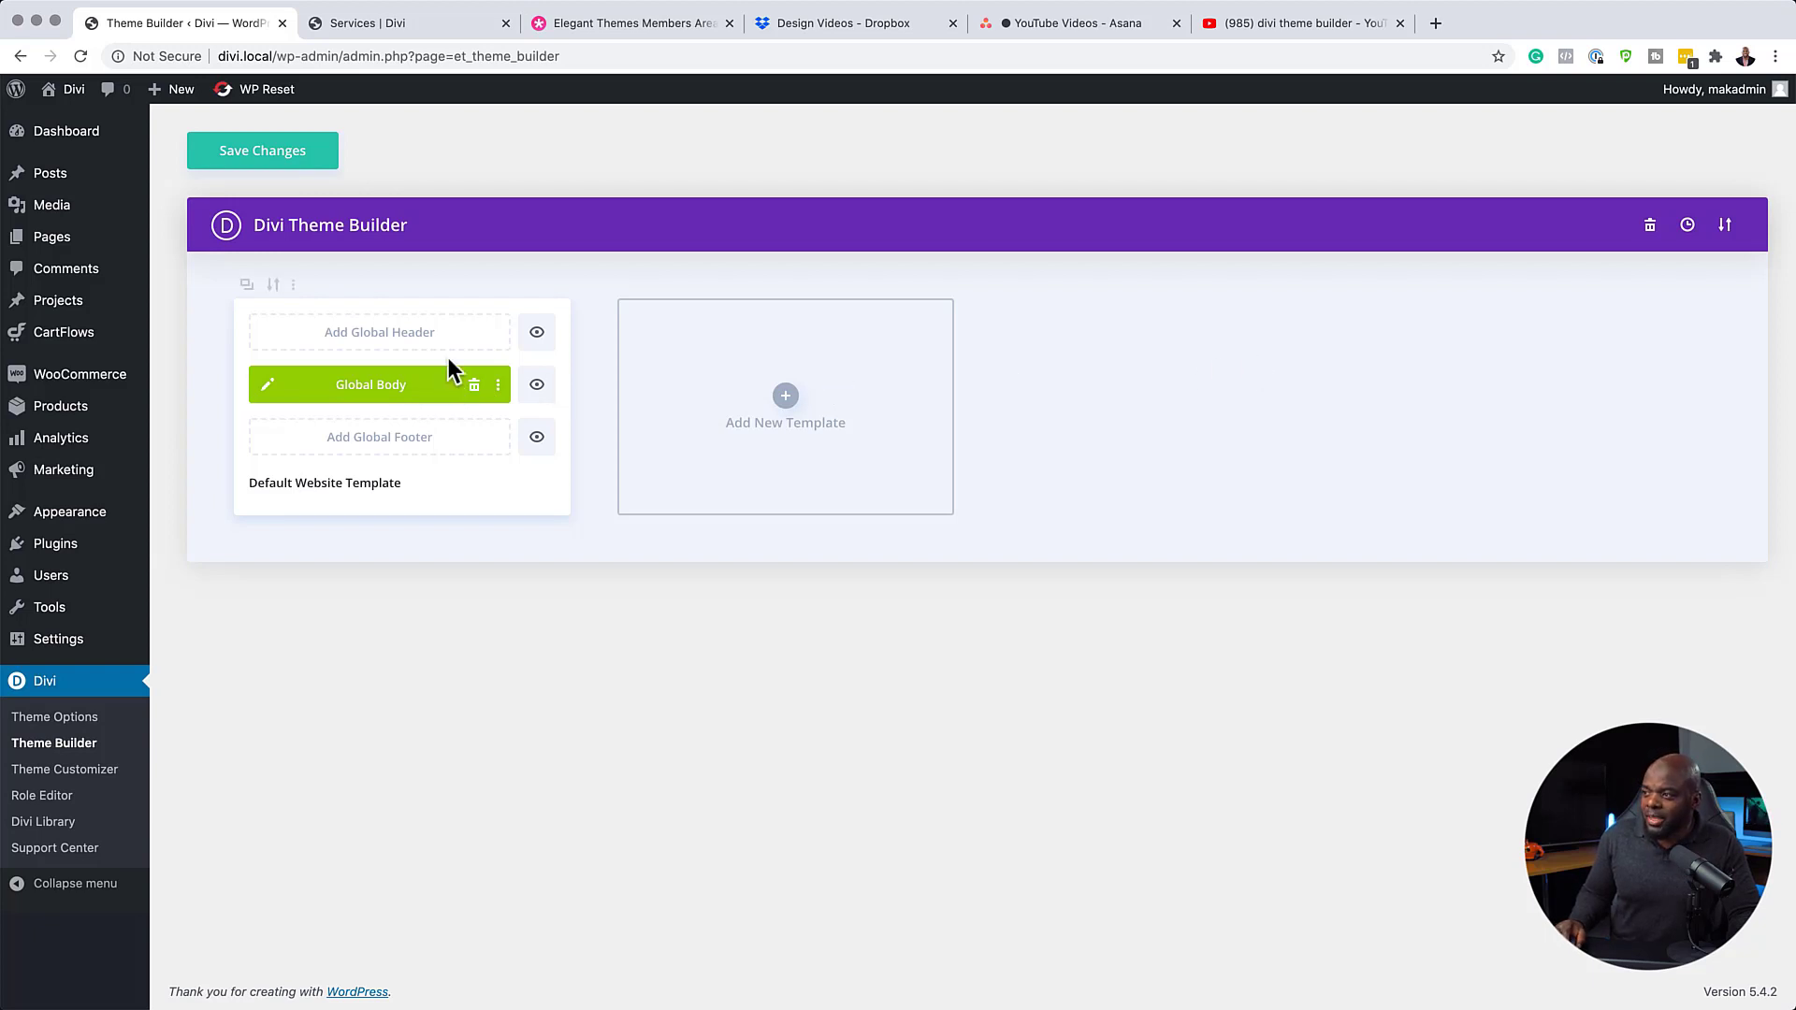
left_click(537, 336)
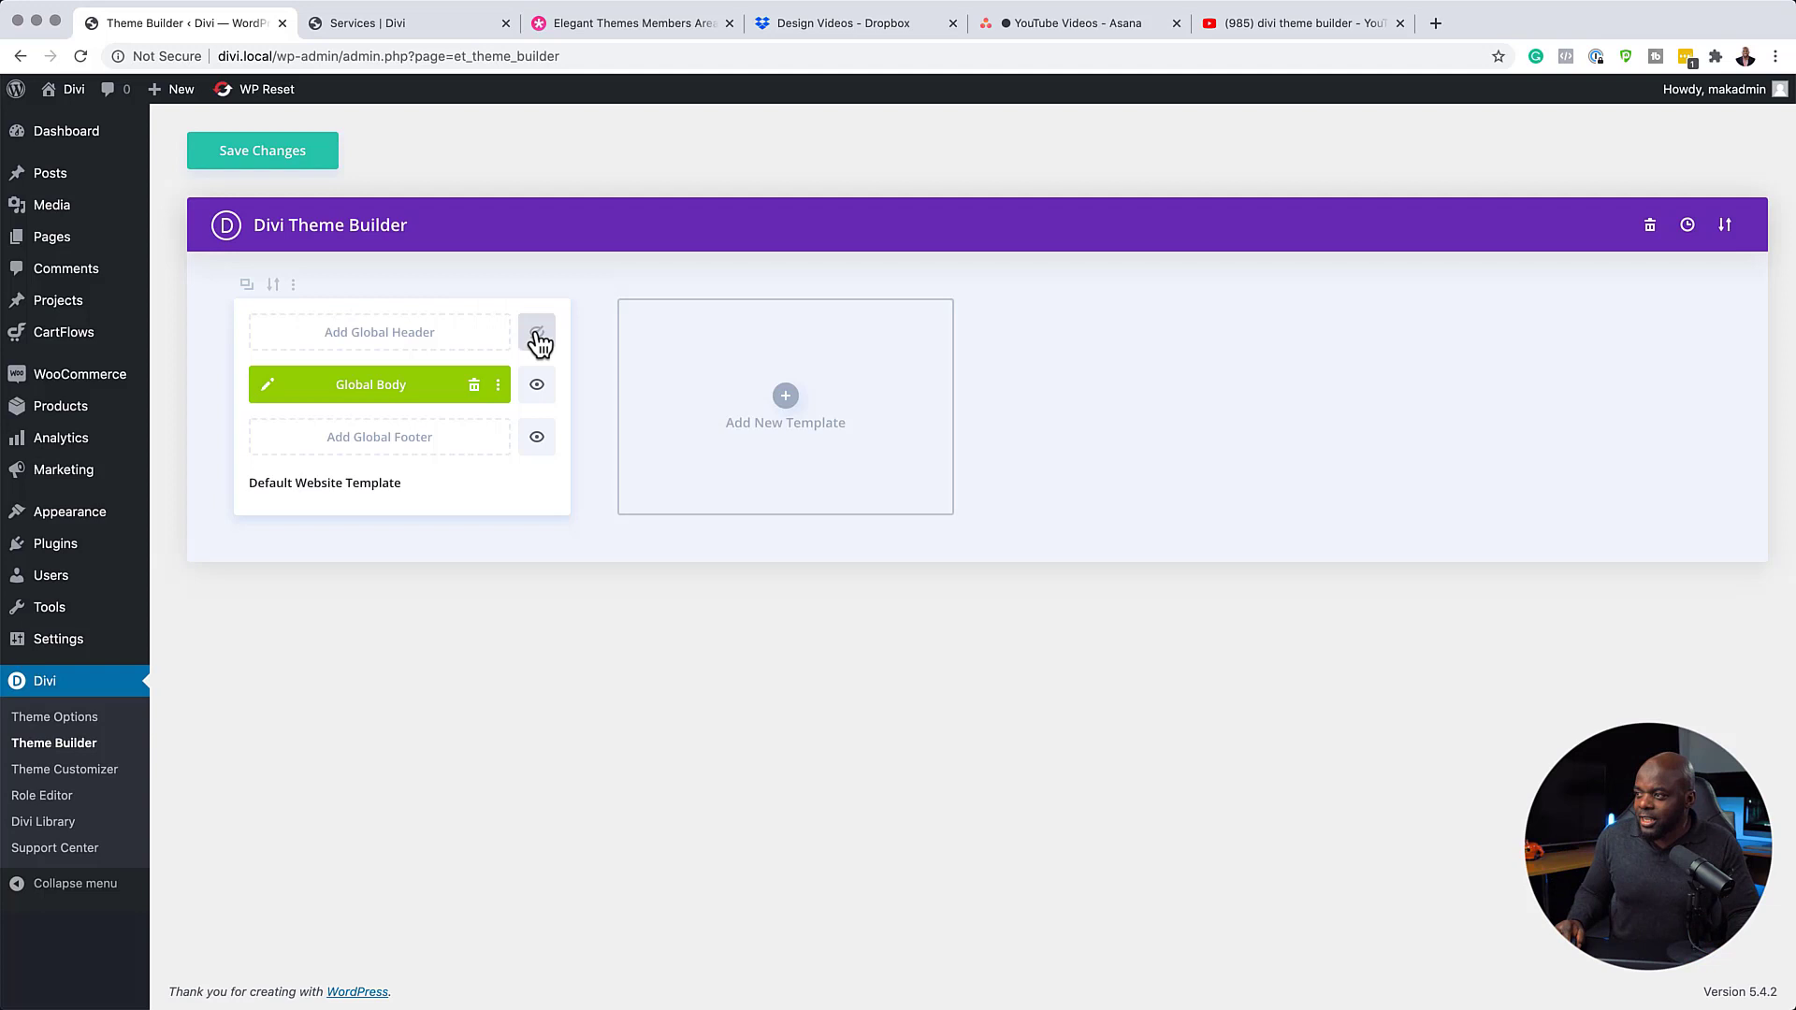
left_click(539, 436)
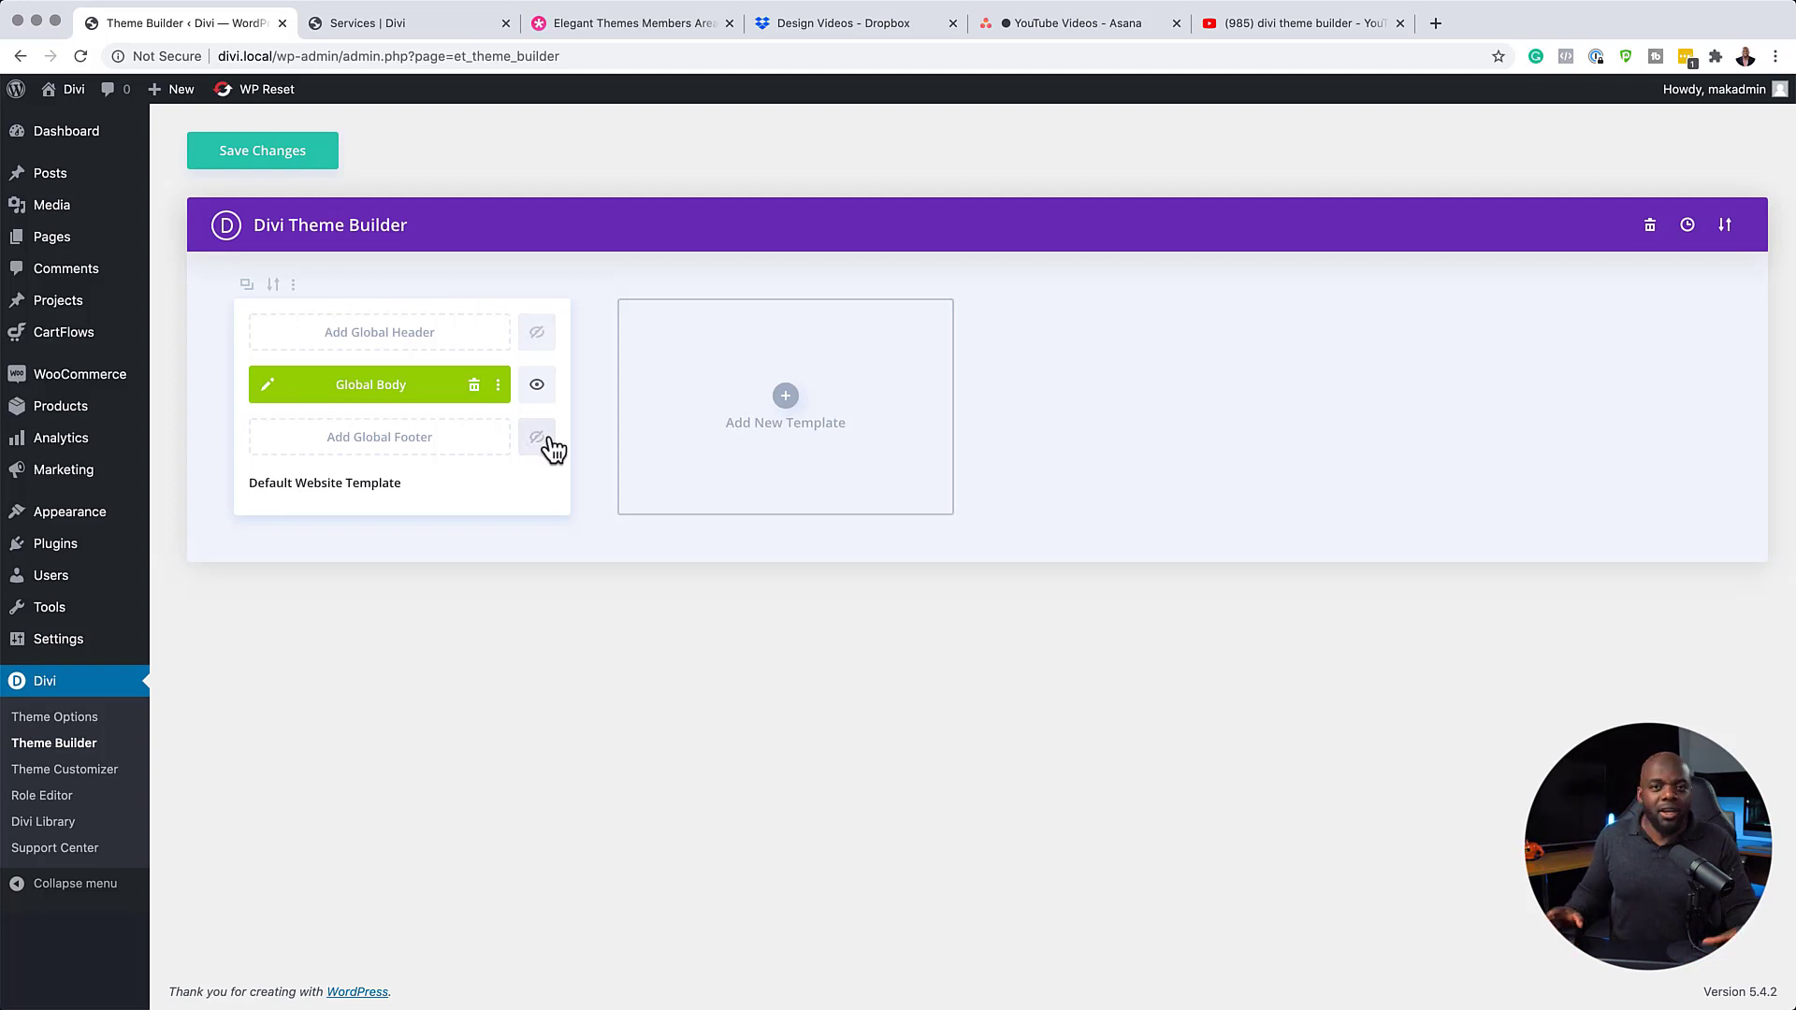
left_click(784, 397)
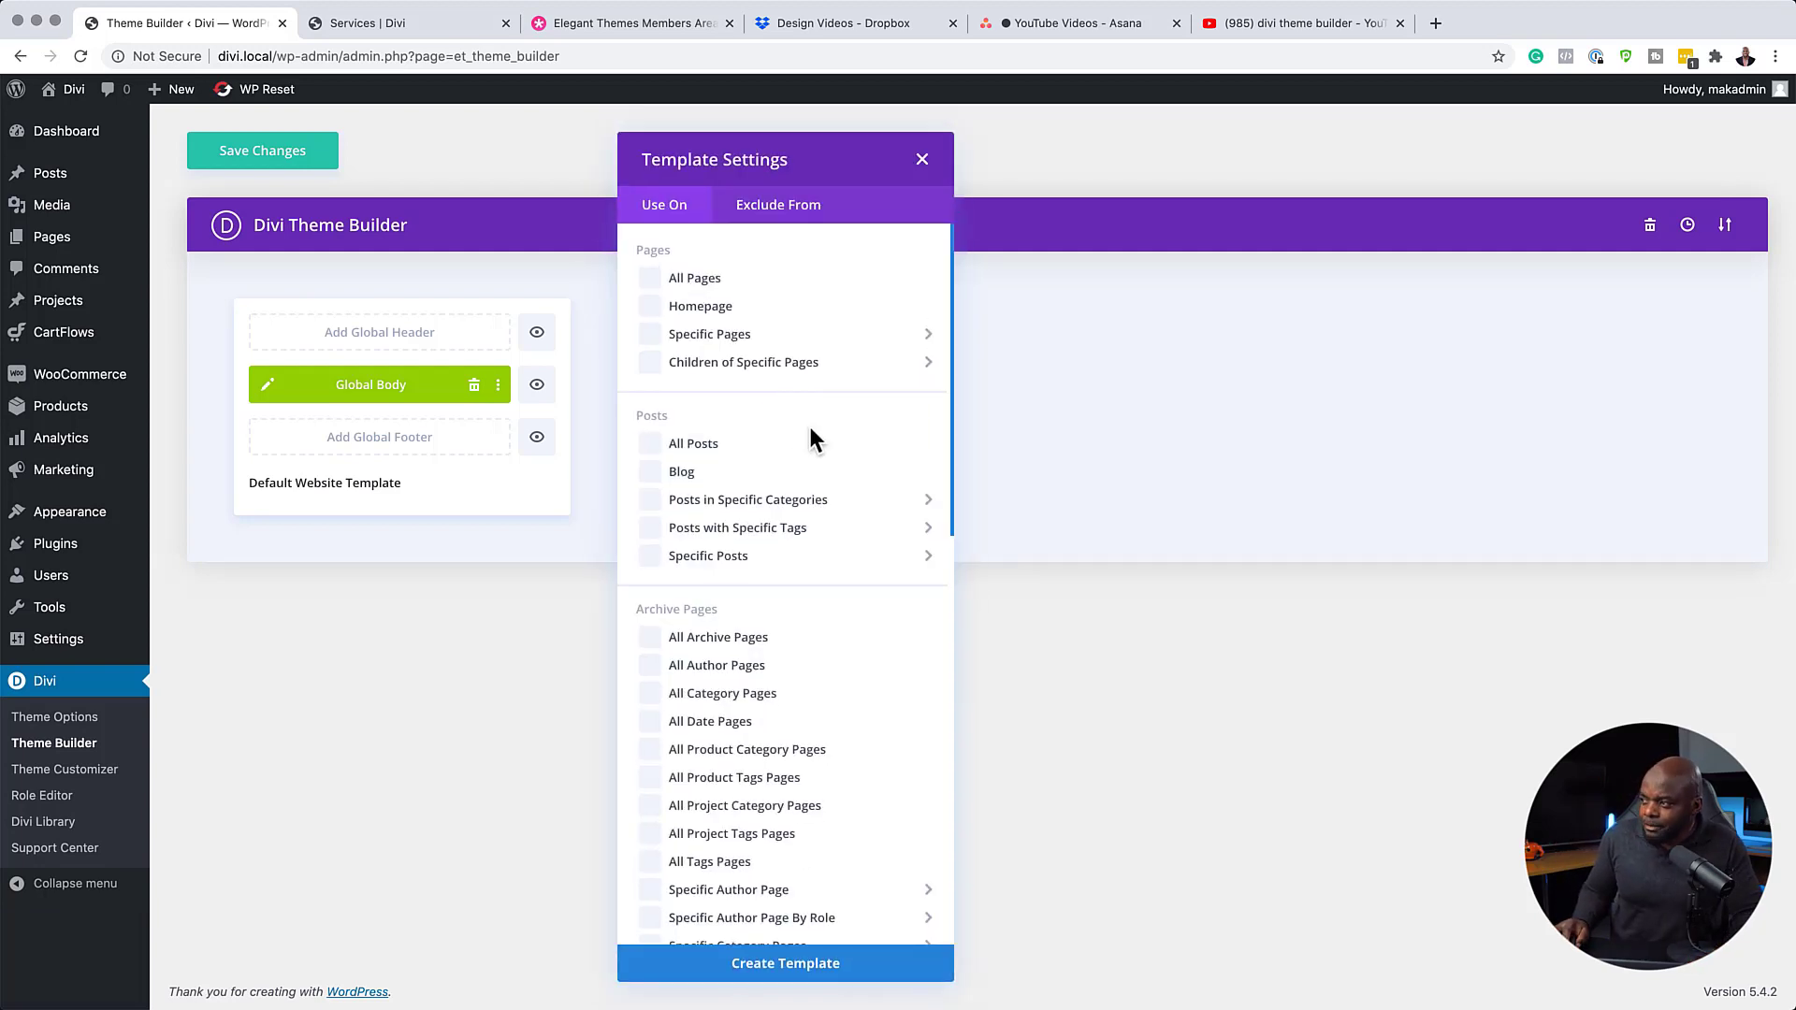
mouse_move(666, 333)
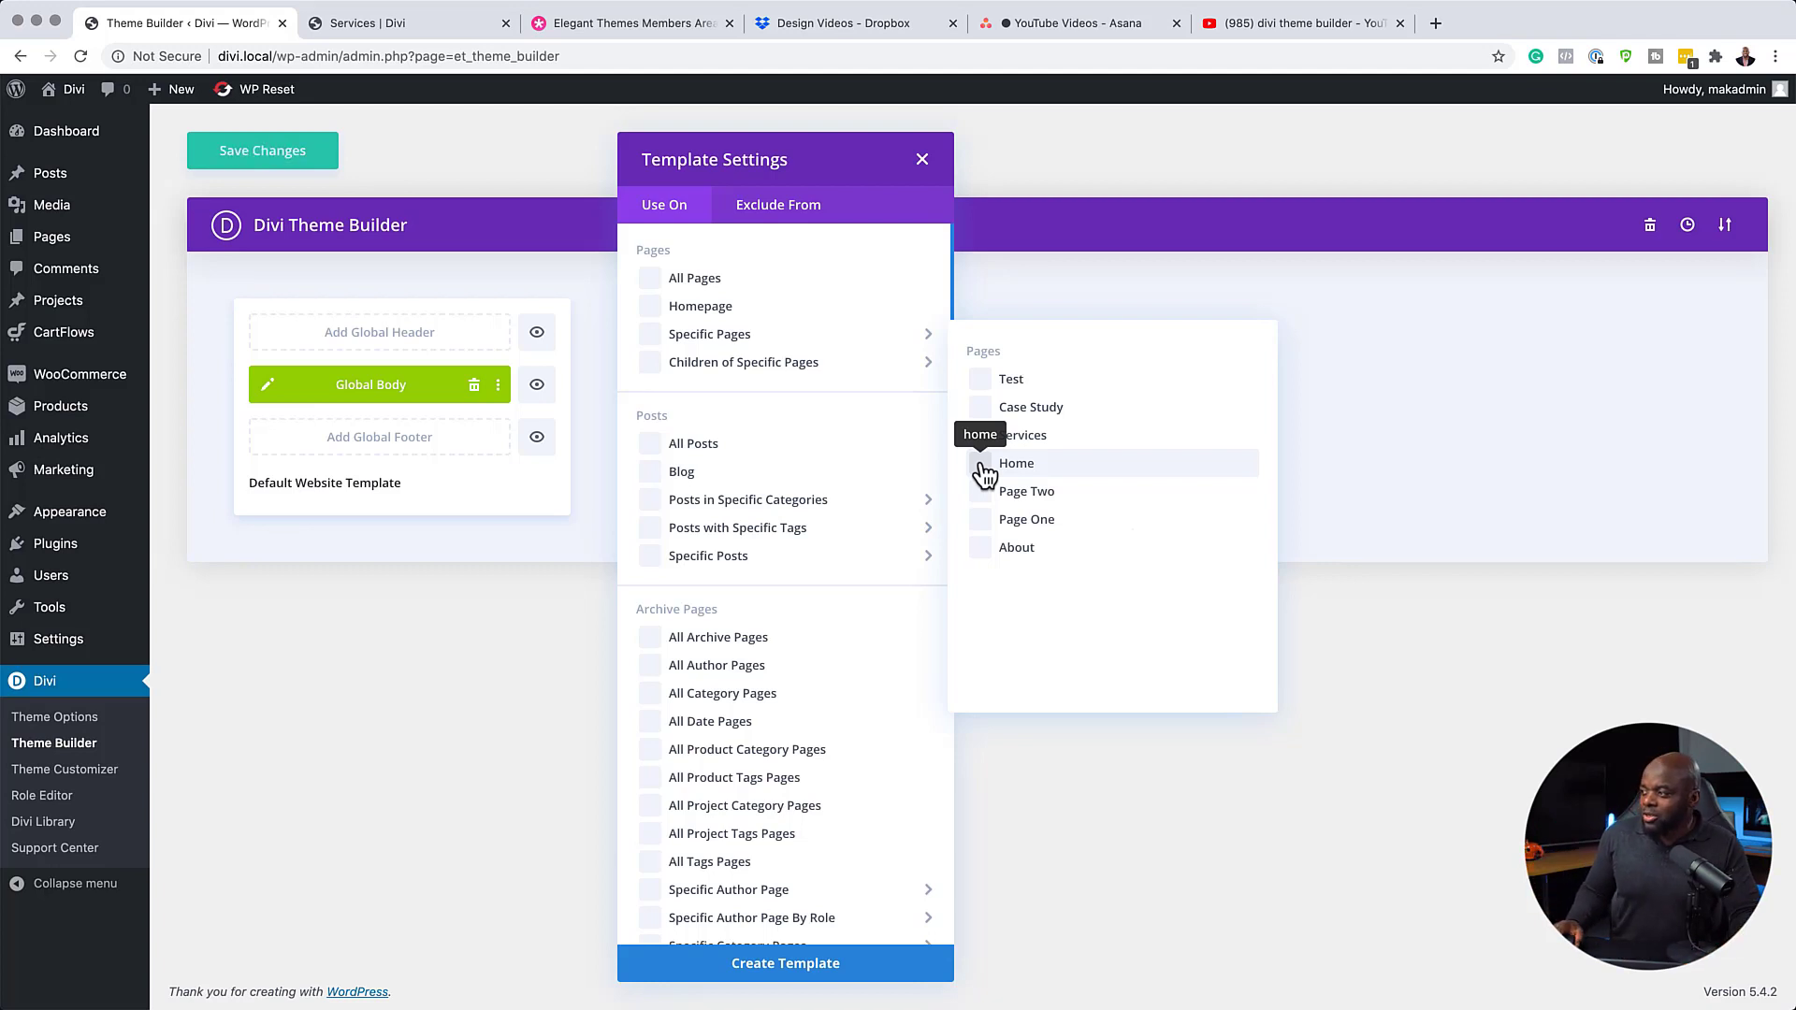
left_click(1190, 851)
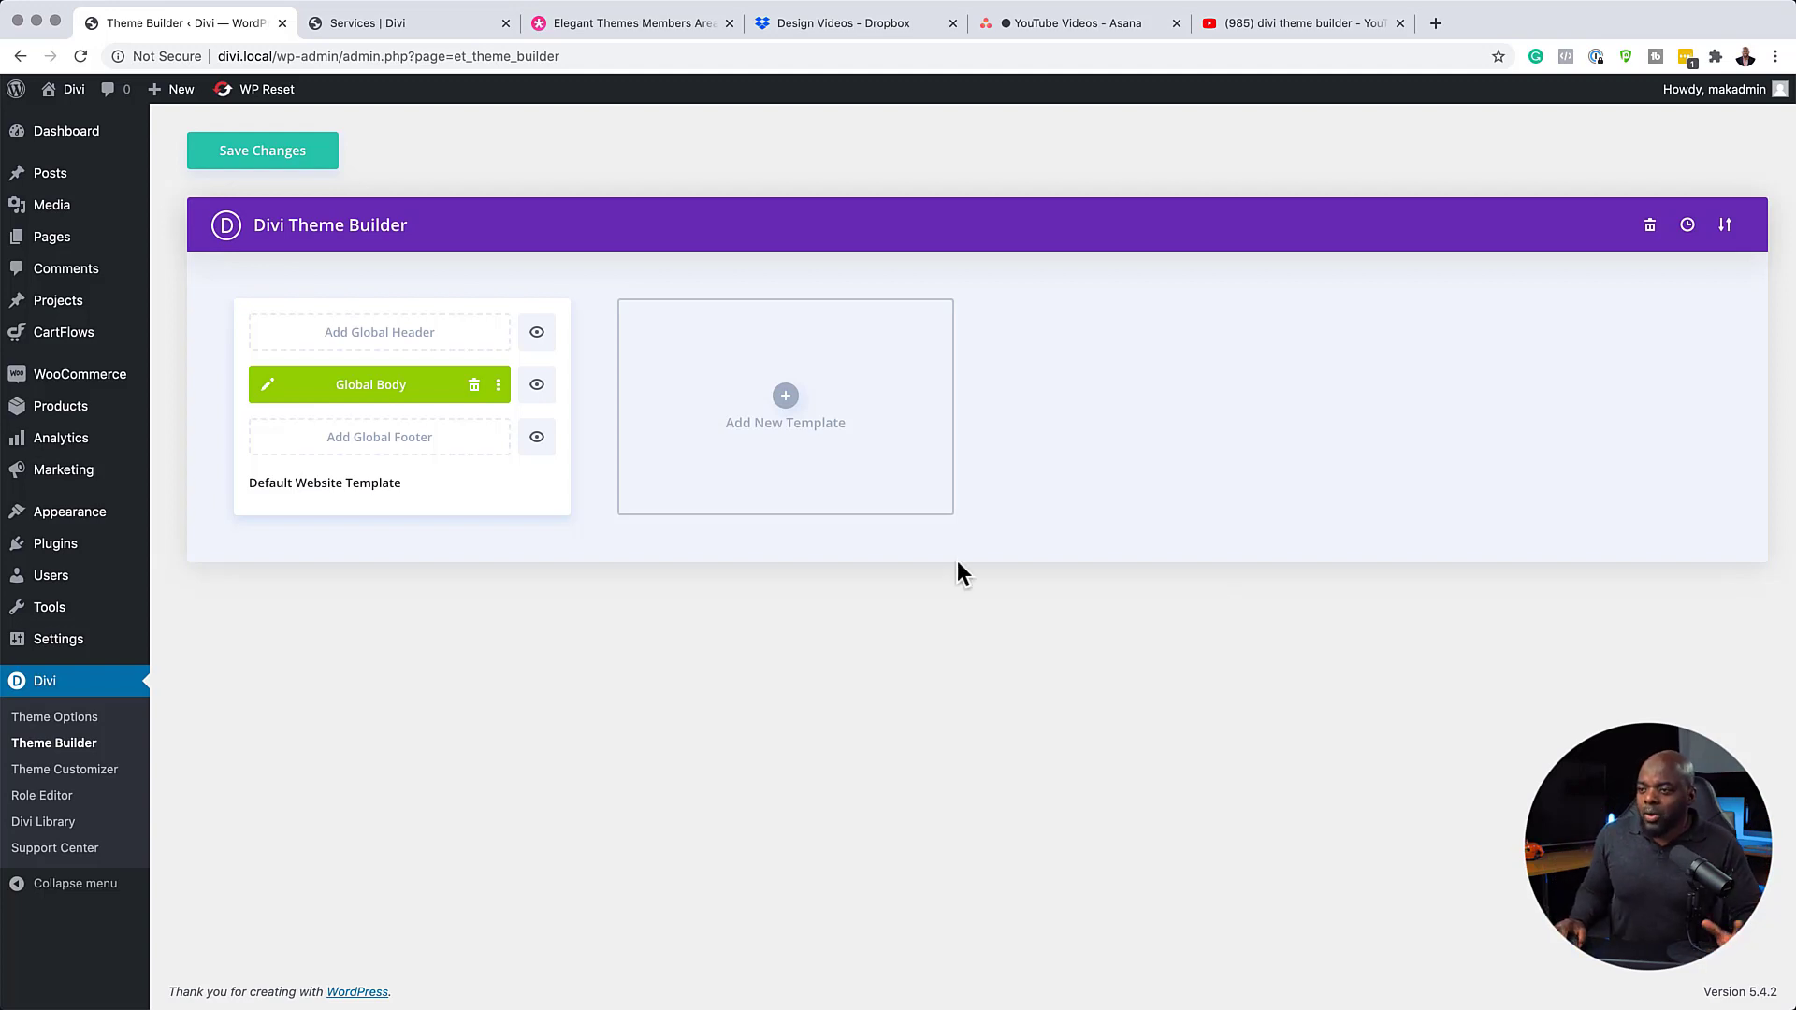
mouse_move(77, 373)
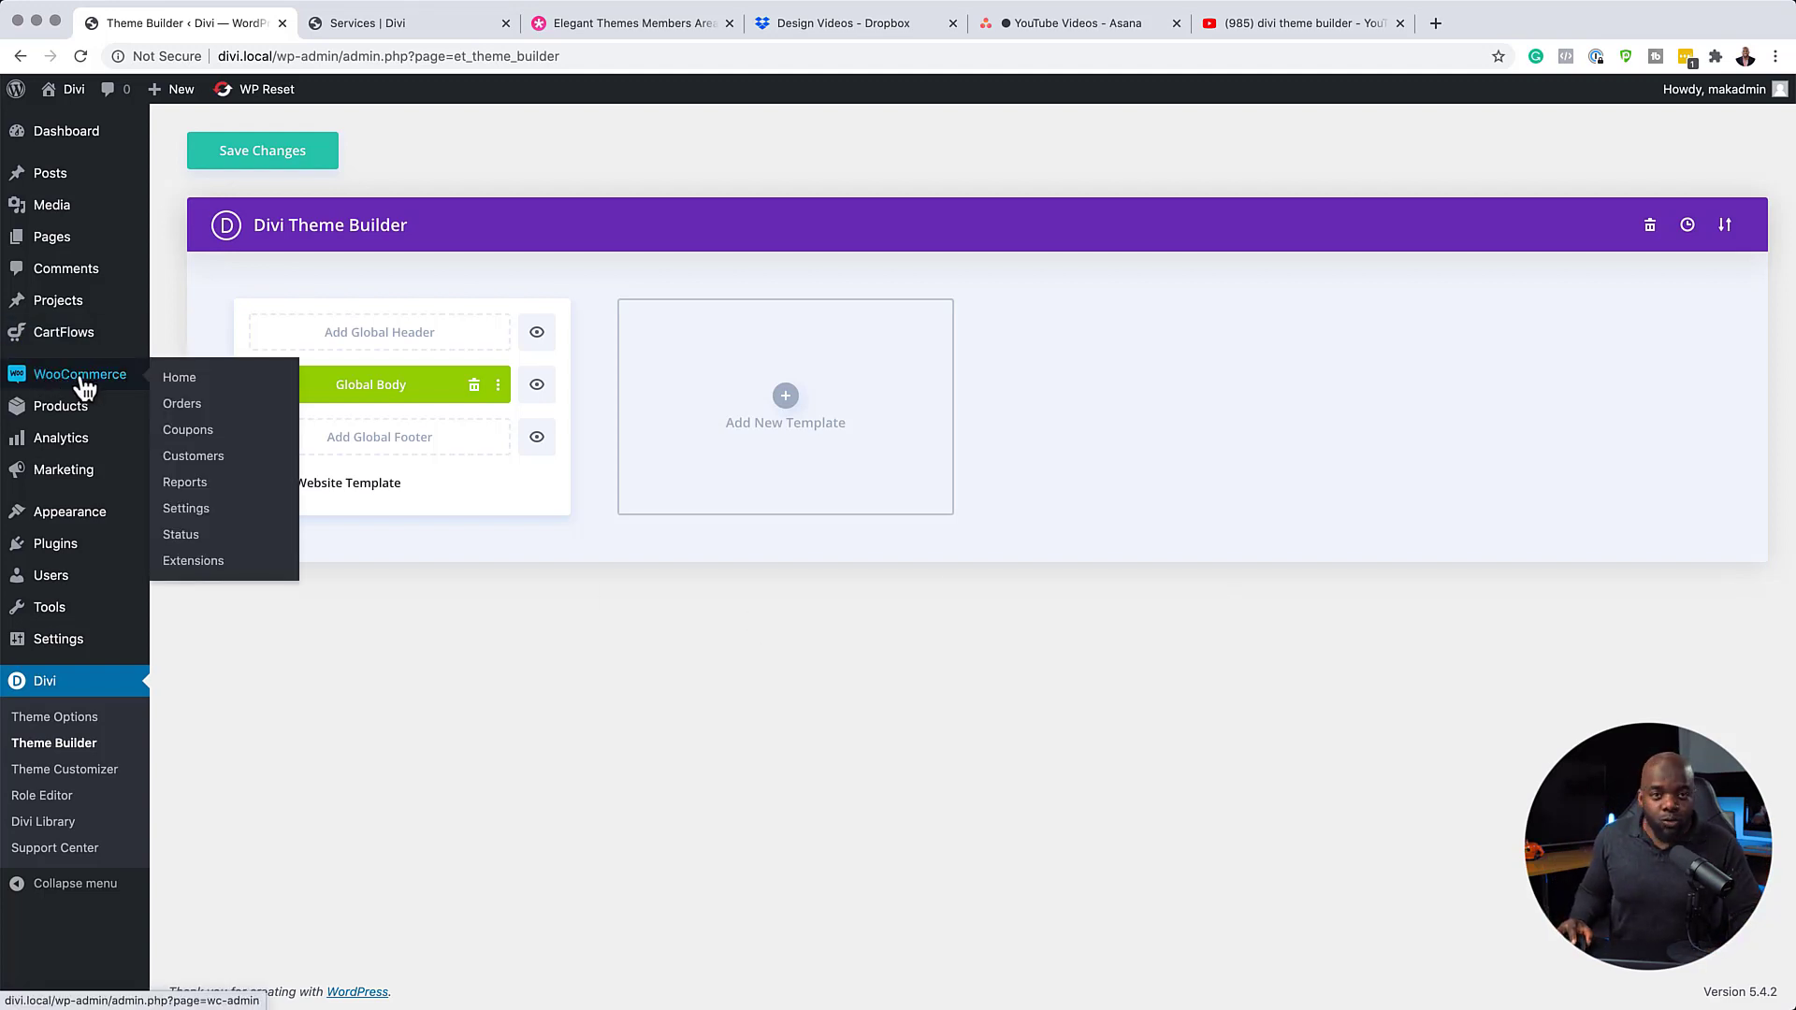
left_click(786, 396)
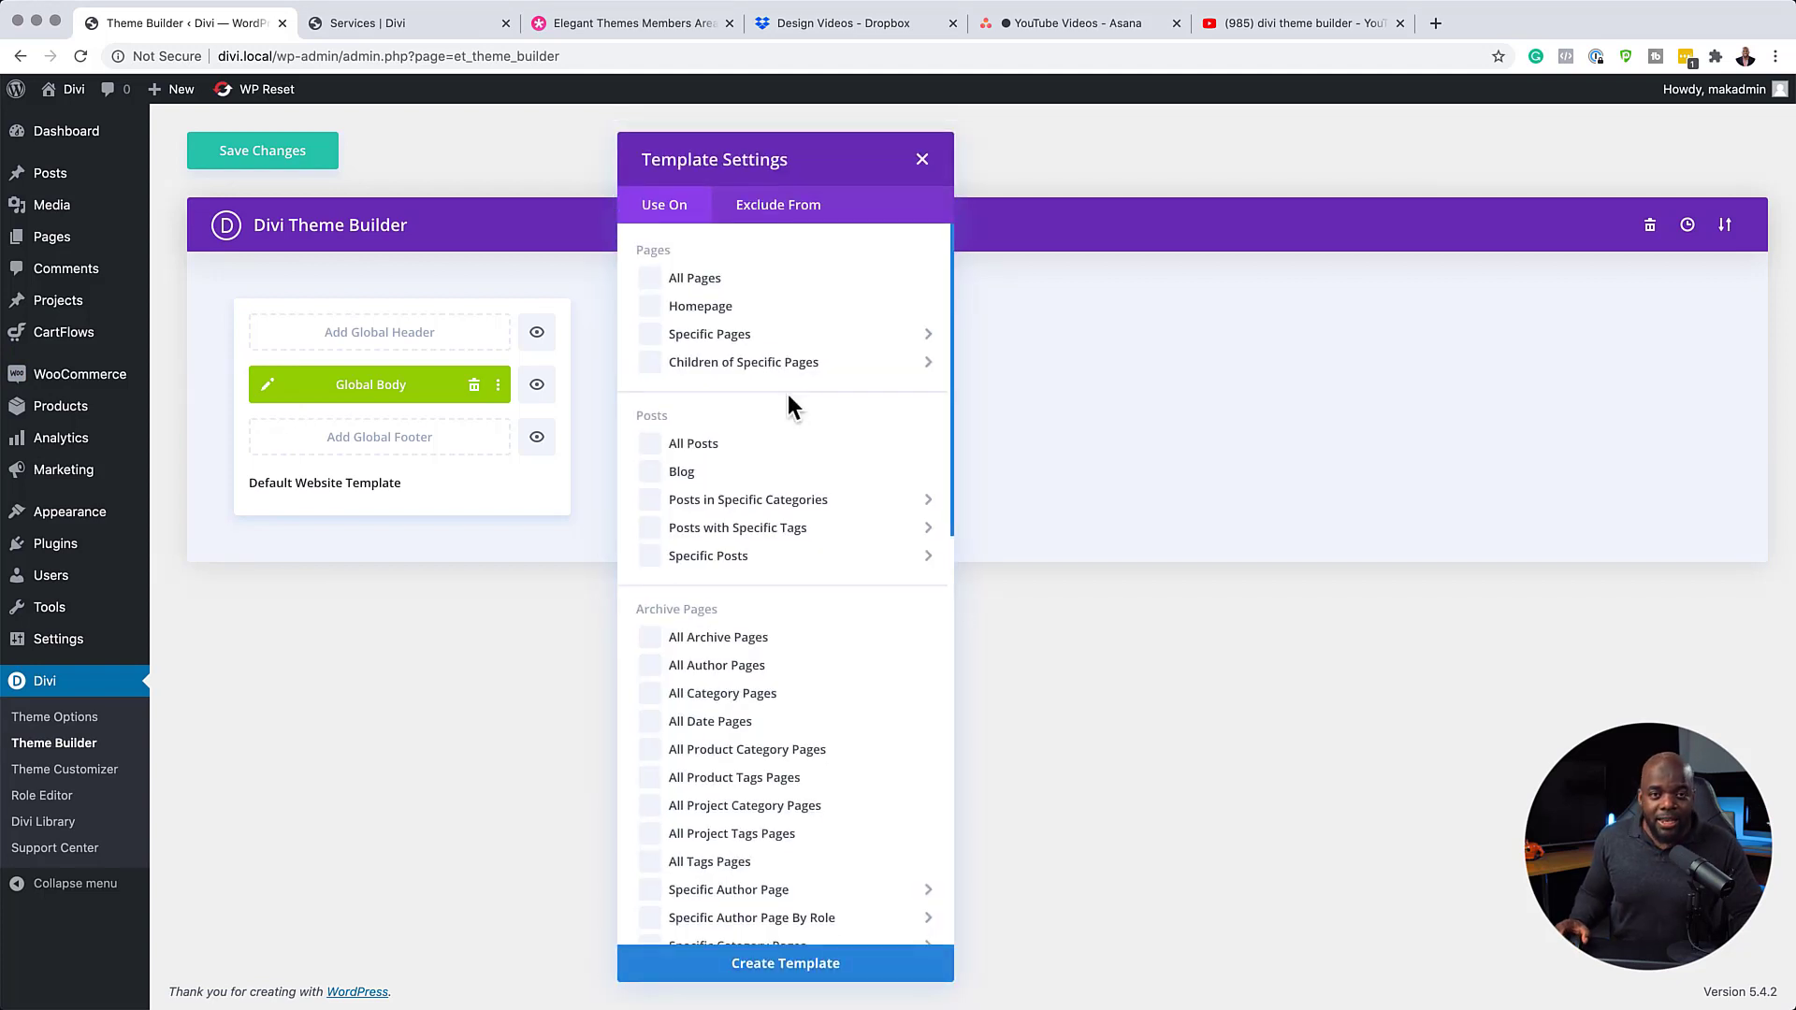
scroll(798, 473, "down", 6)
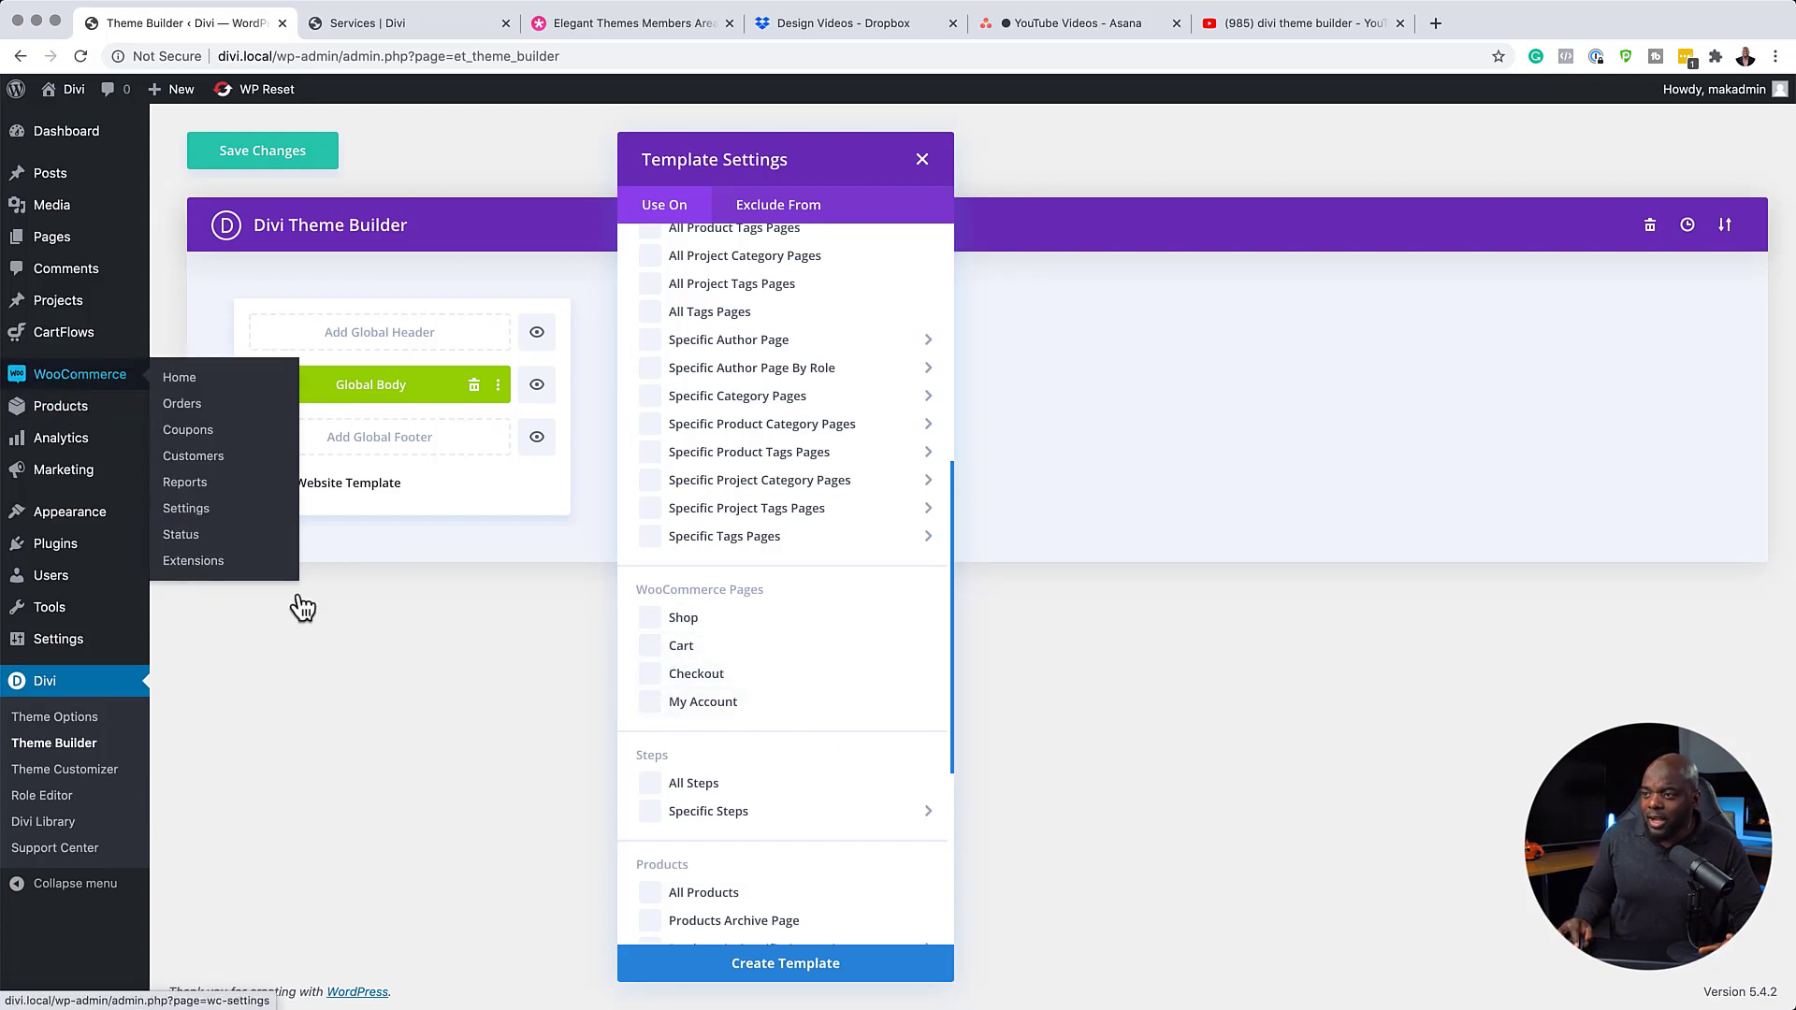
left_click(377, 630)
mouse_move(75, 381)
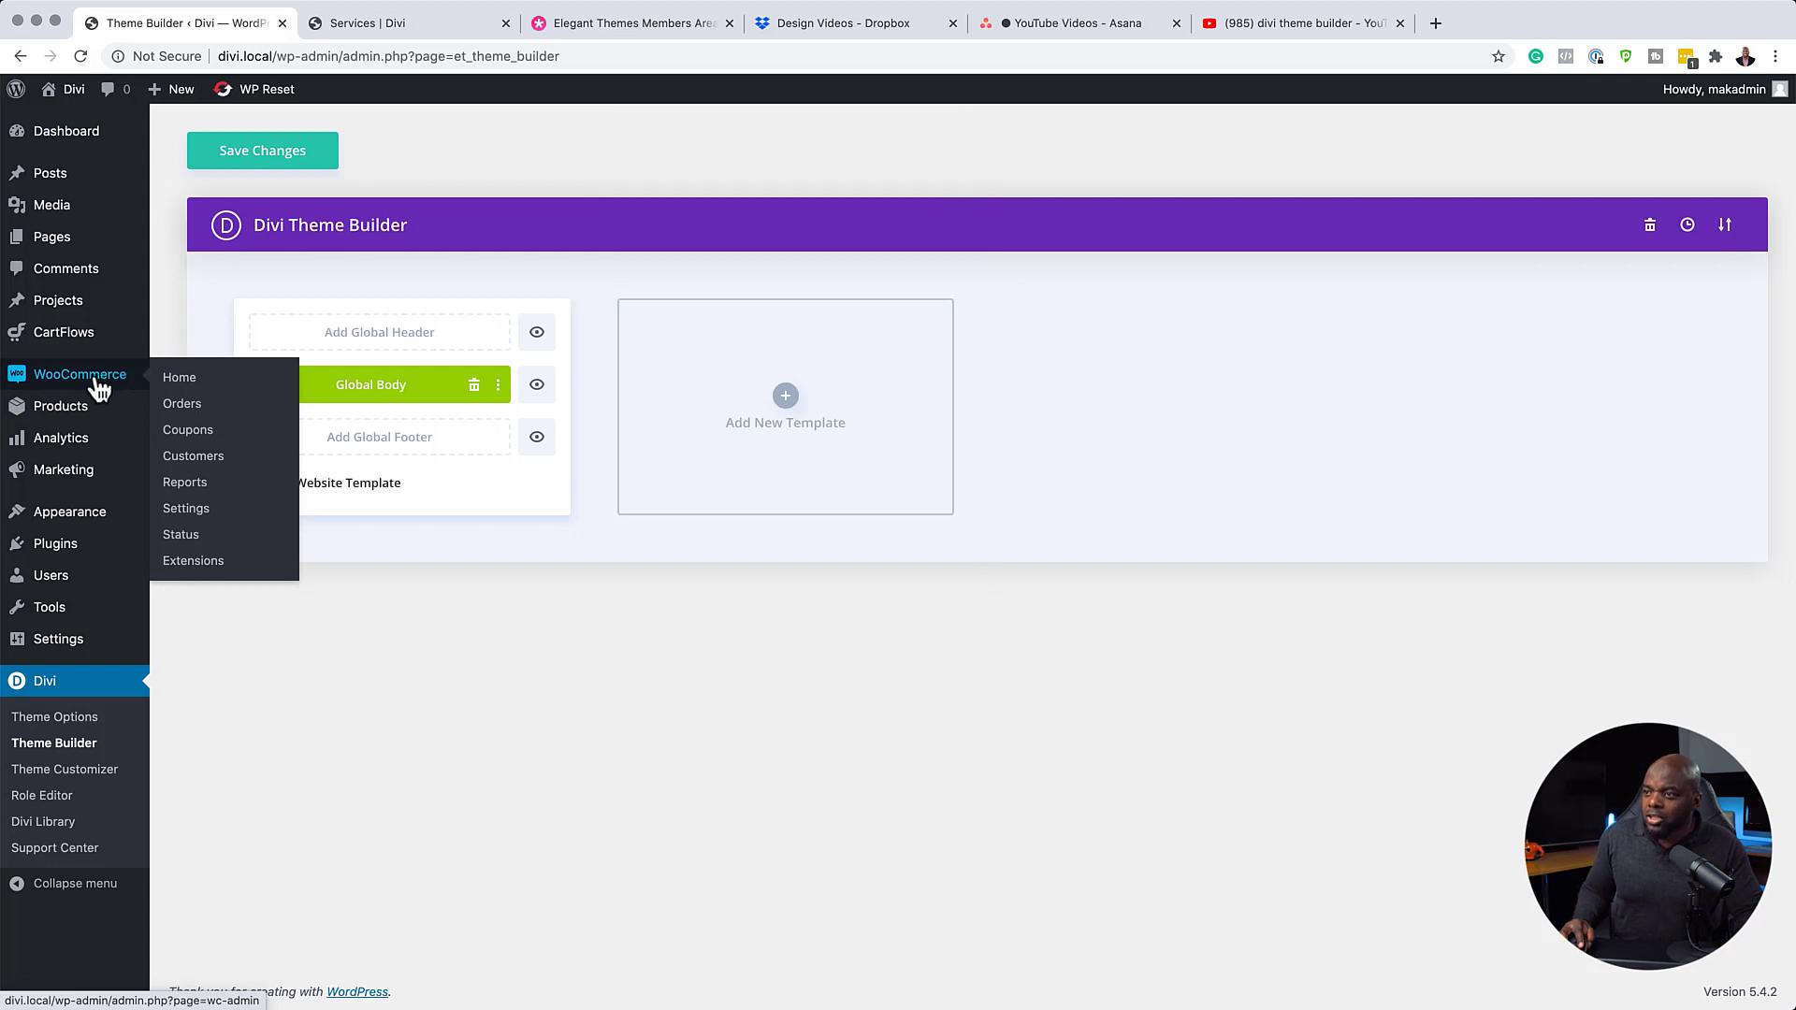
Leave the Theme Builder for Installed Plugins and deactivate WooCommerce
mouse_move(69, 545)
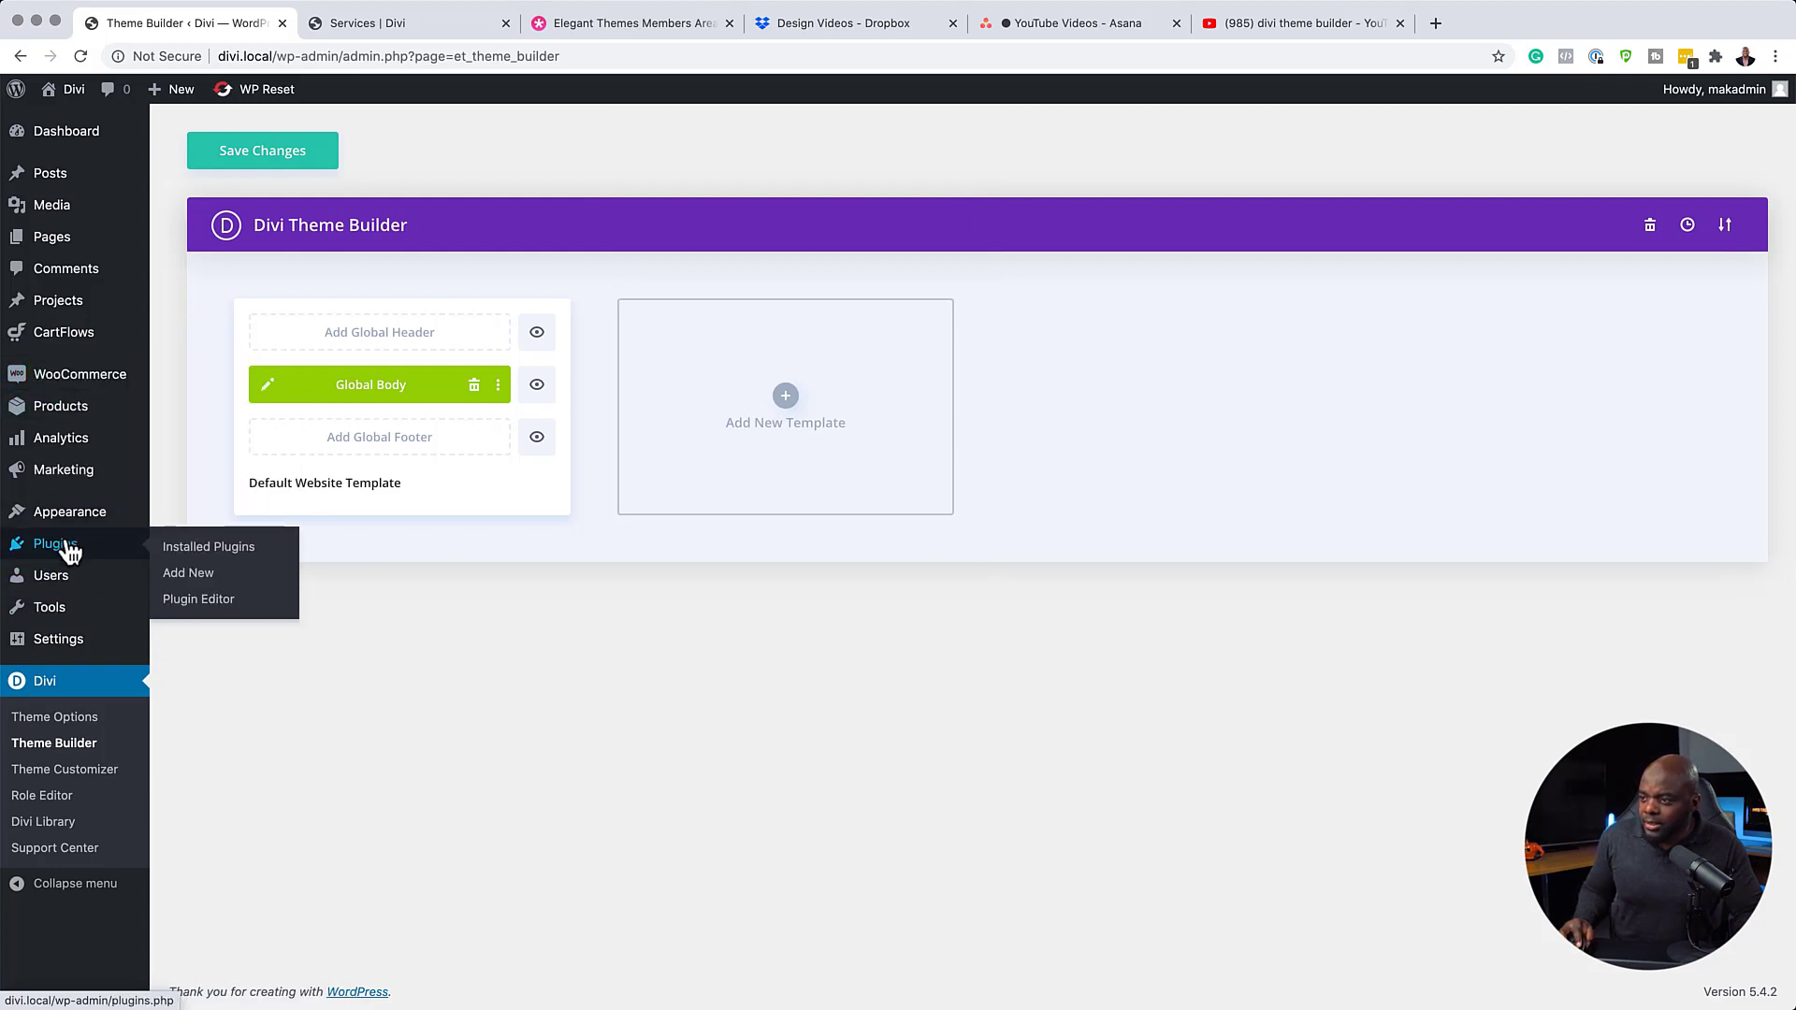
left_click(197, 550)
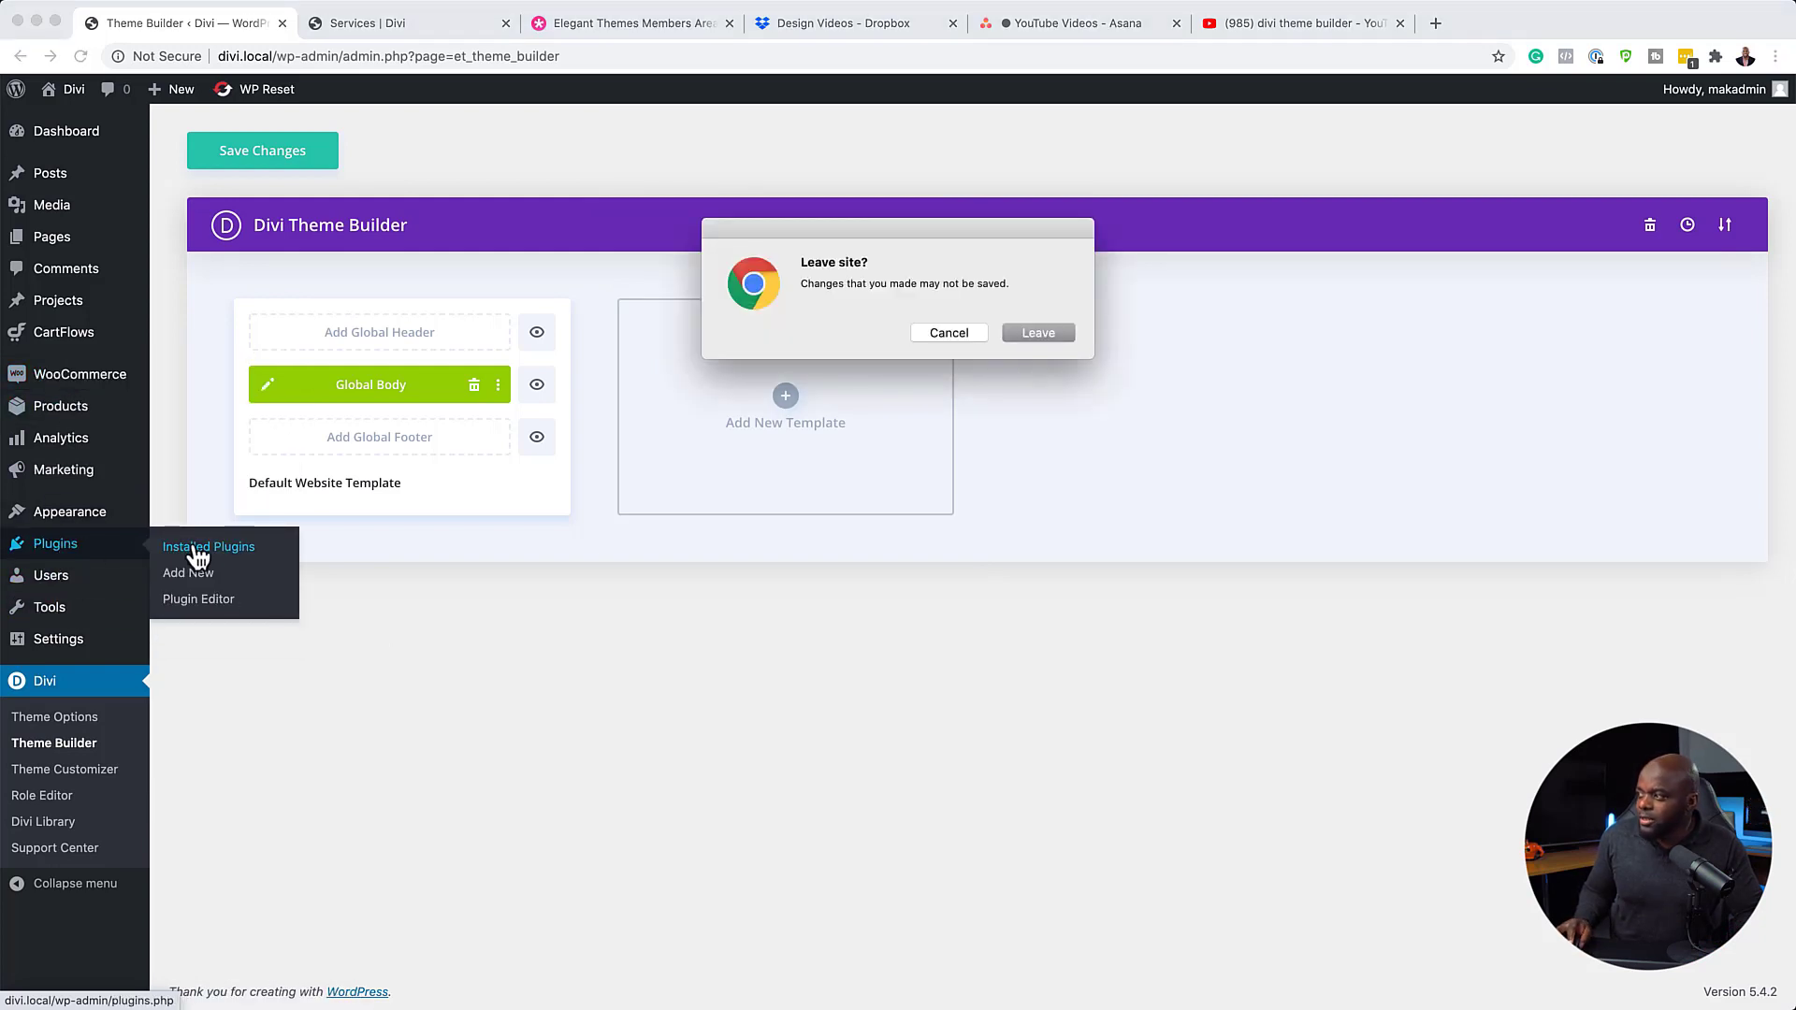
left_click(1033, 337)
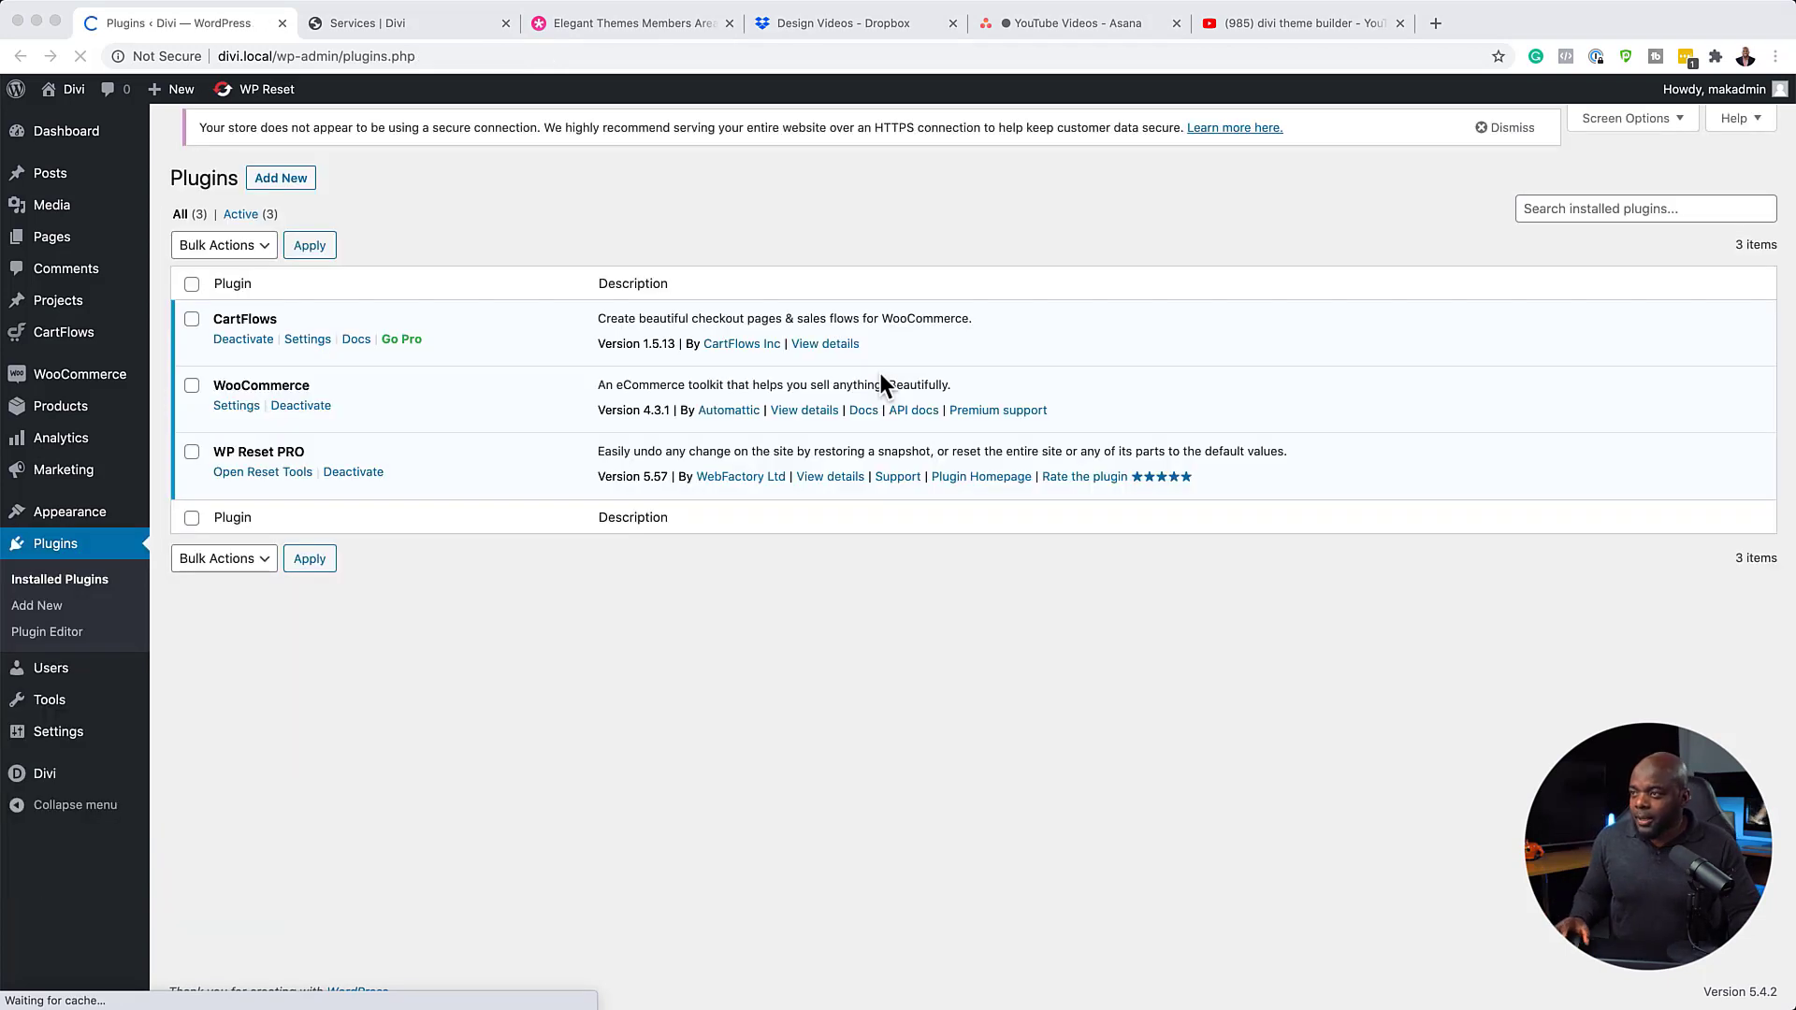
left_click(362, 426)
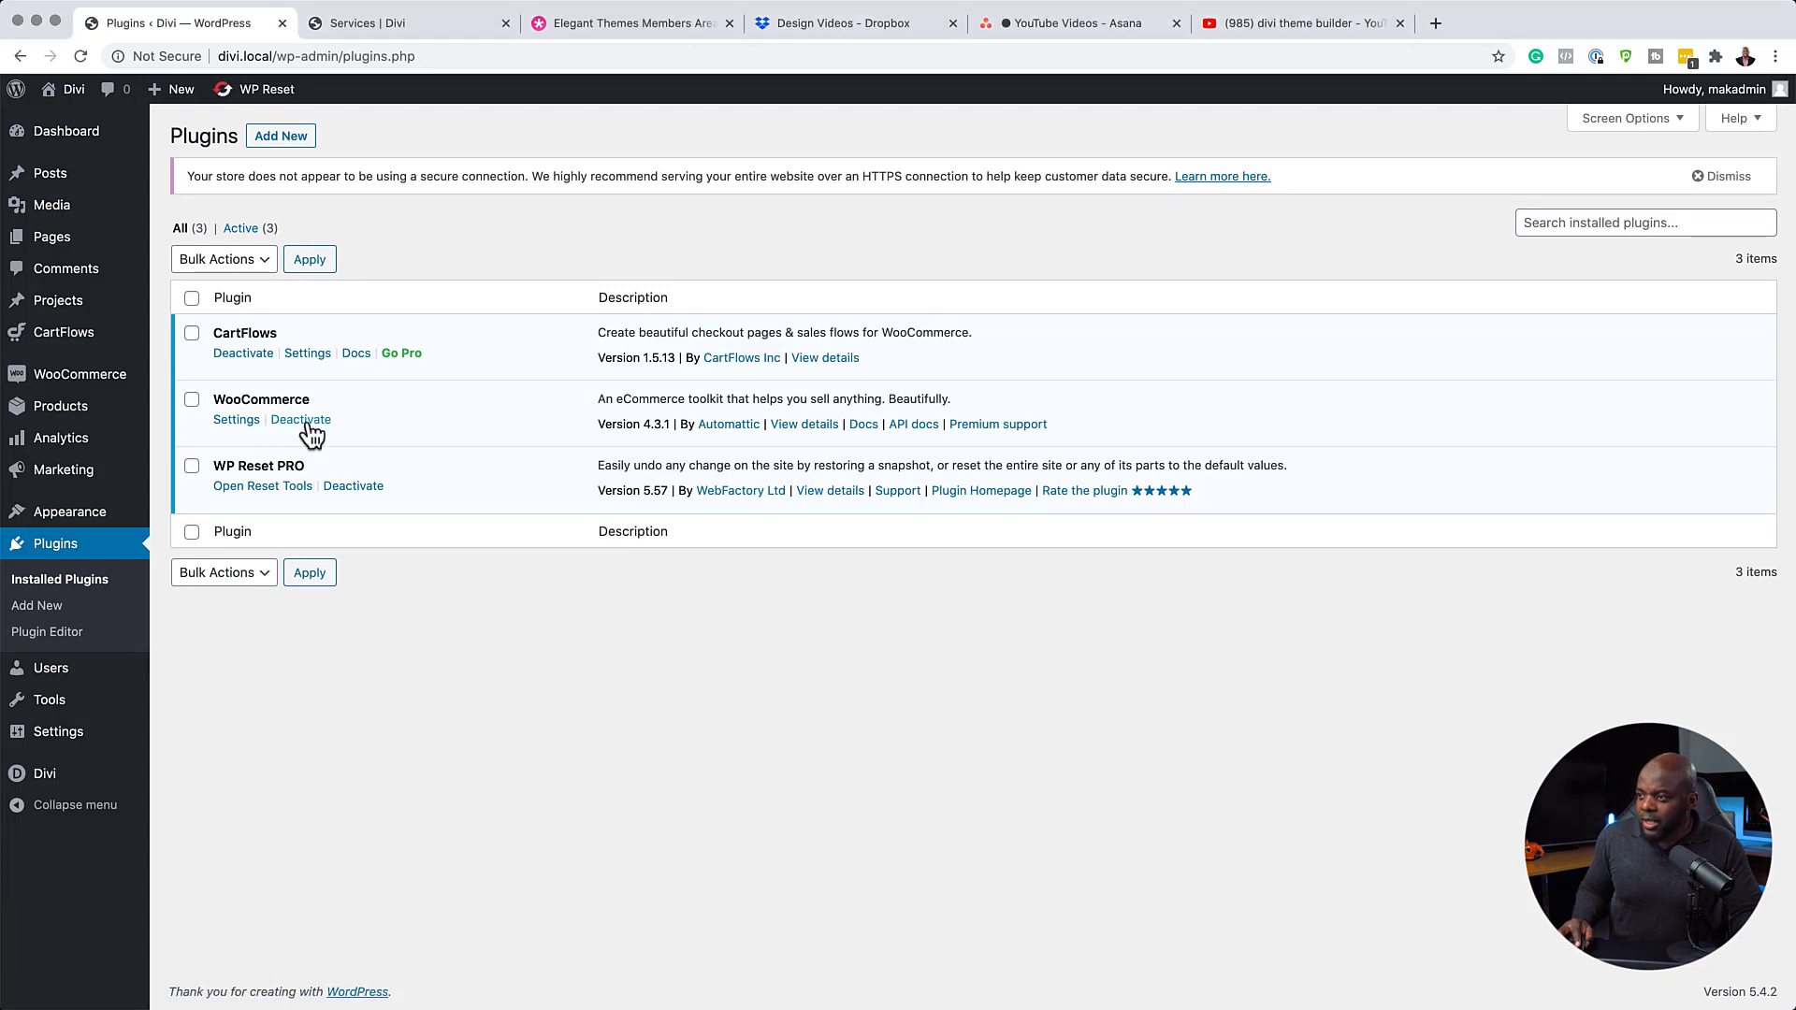
left_click(300, 419)
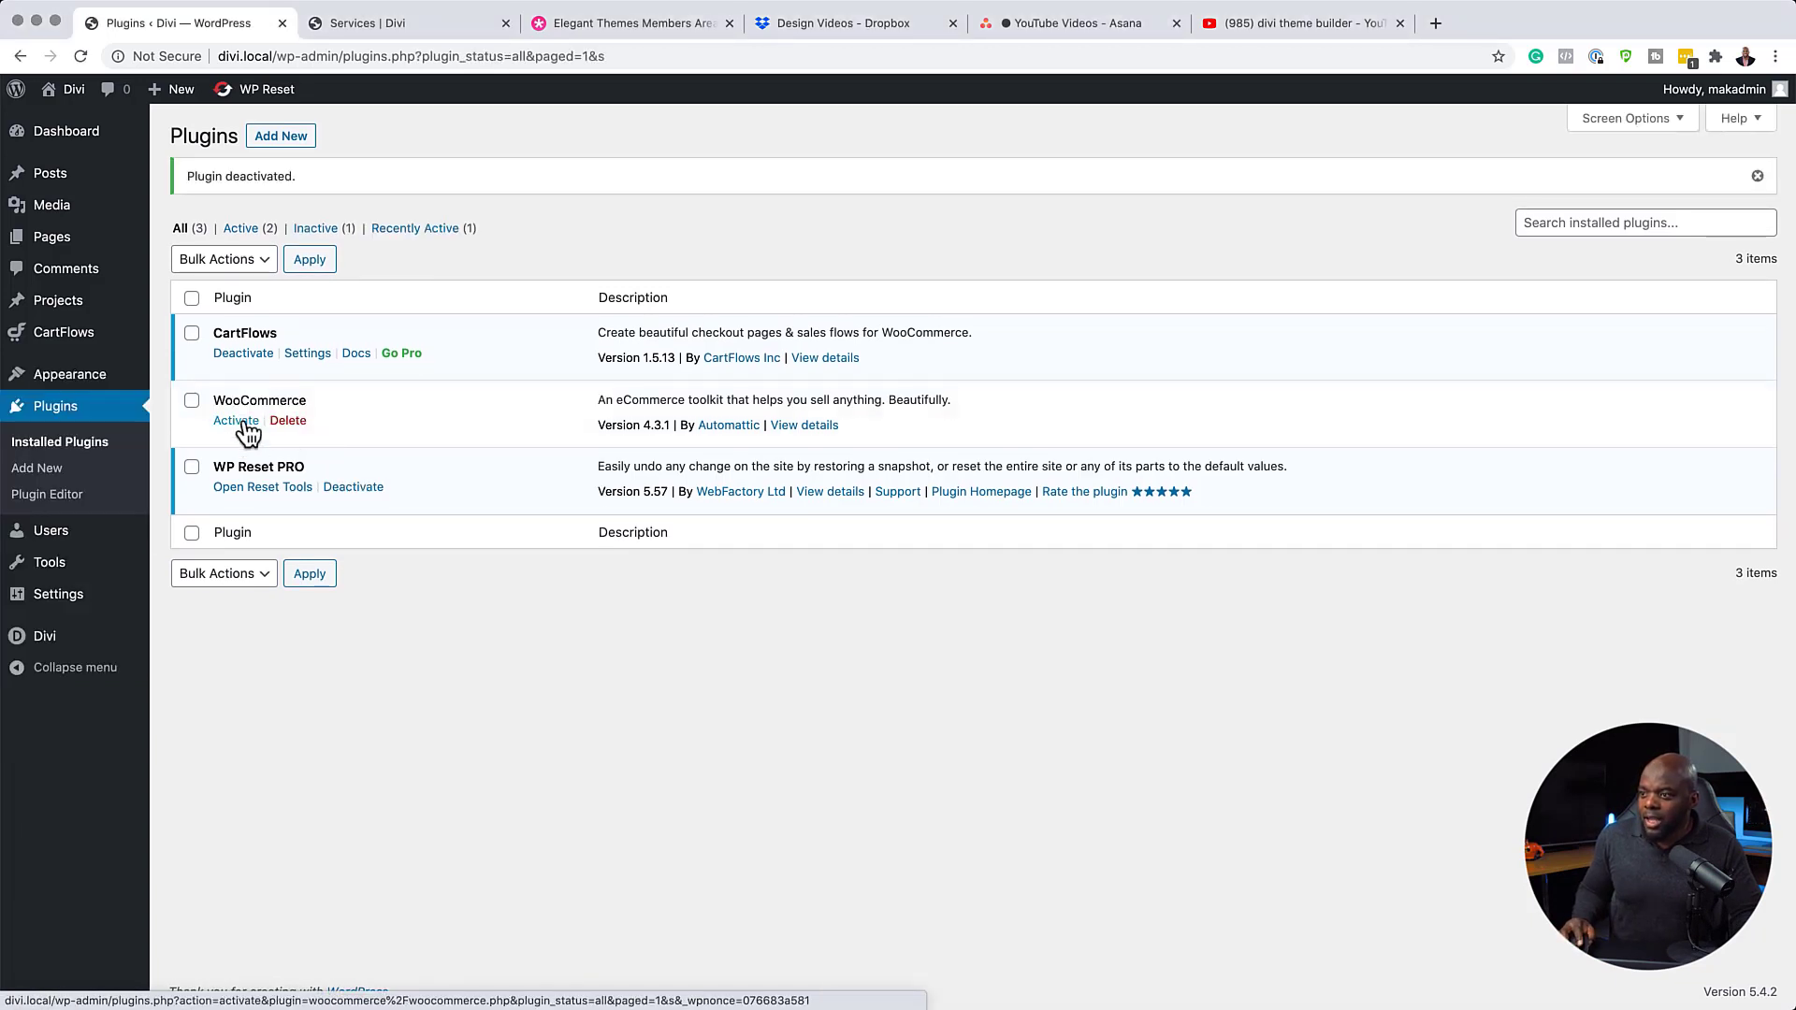
Back in the Theme Builder, restore the unsaved backup and start a new template
mouse_move(54, 636)
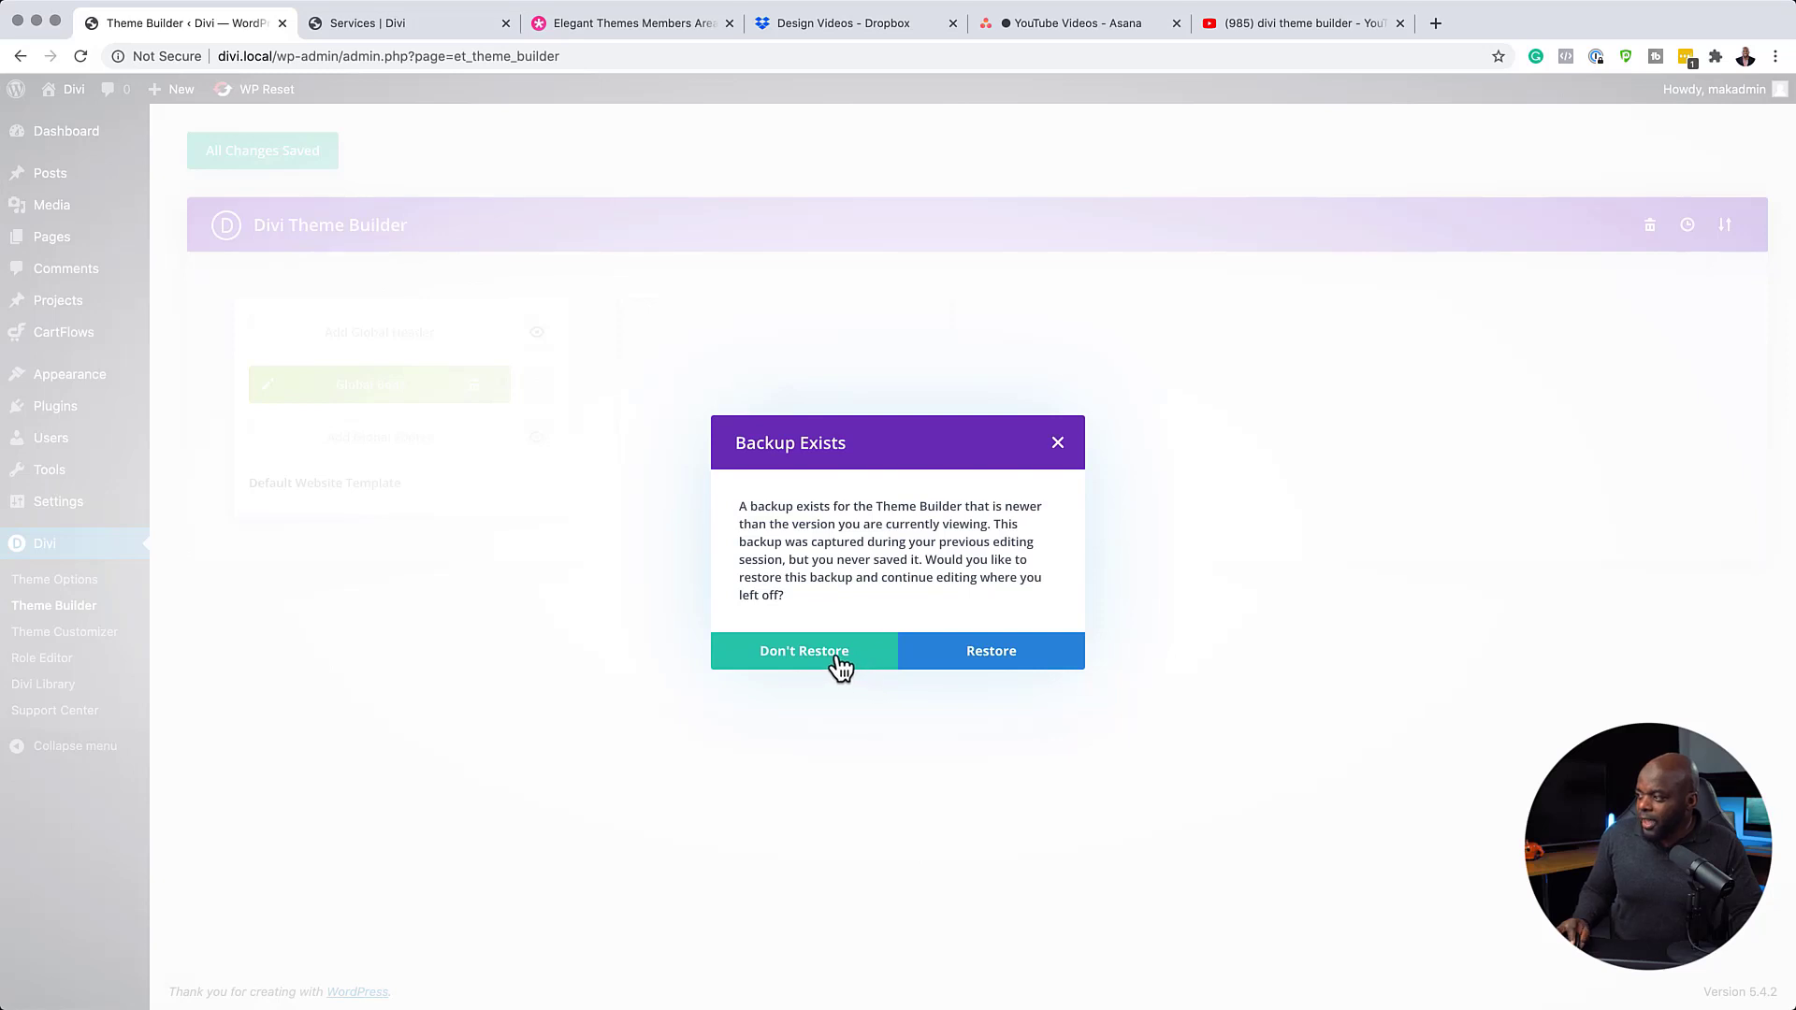
left_click(995, 654)
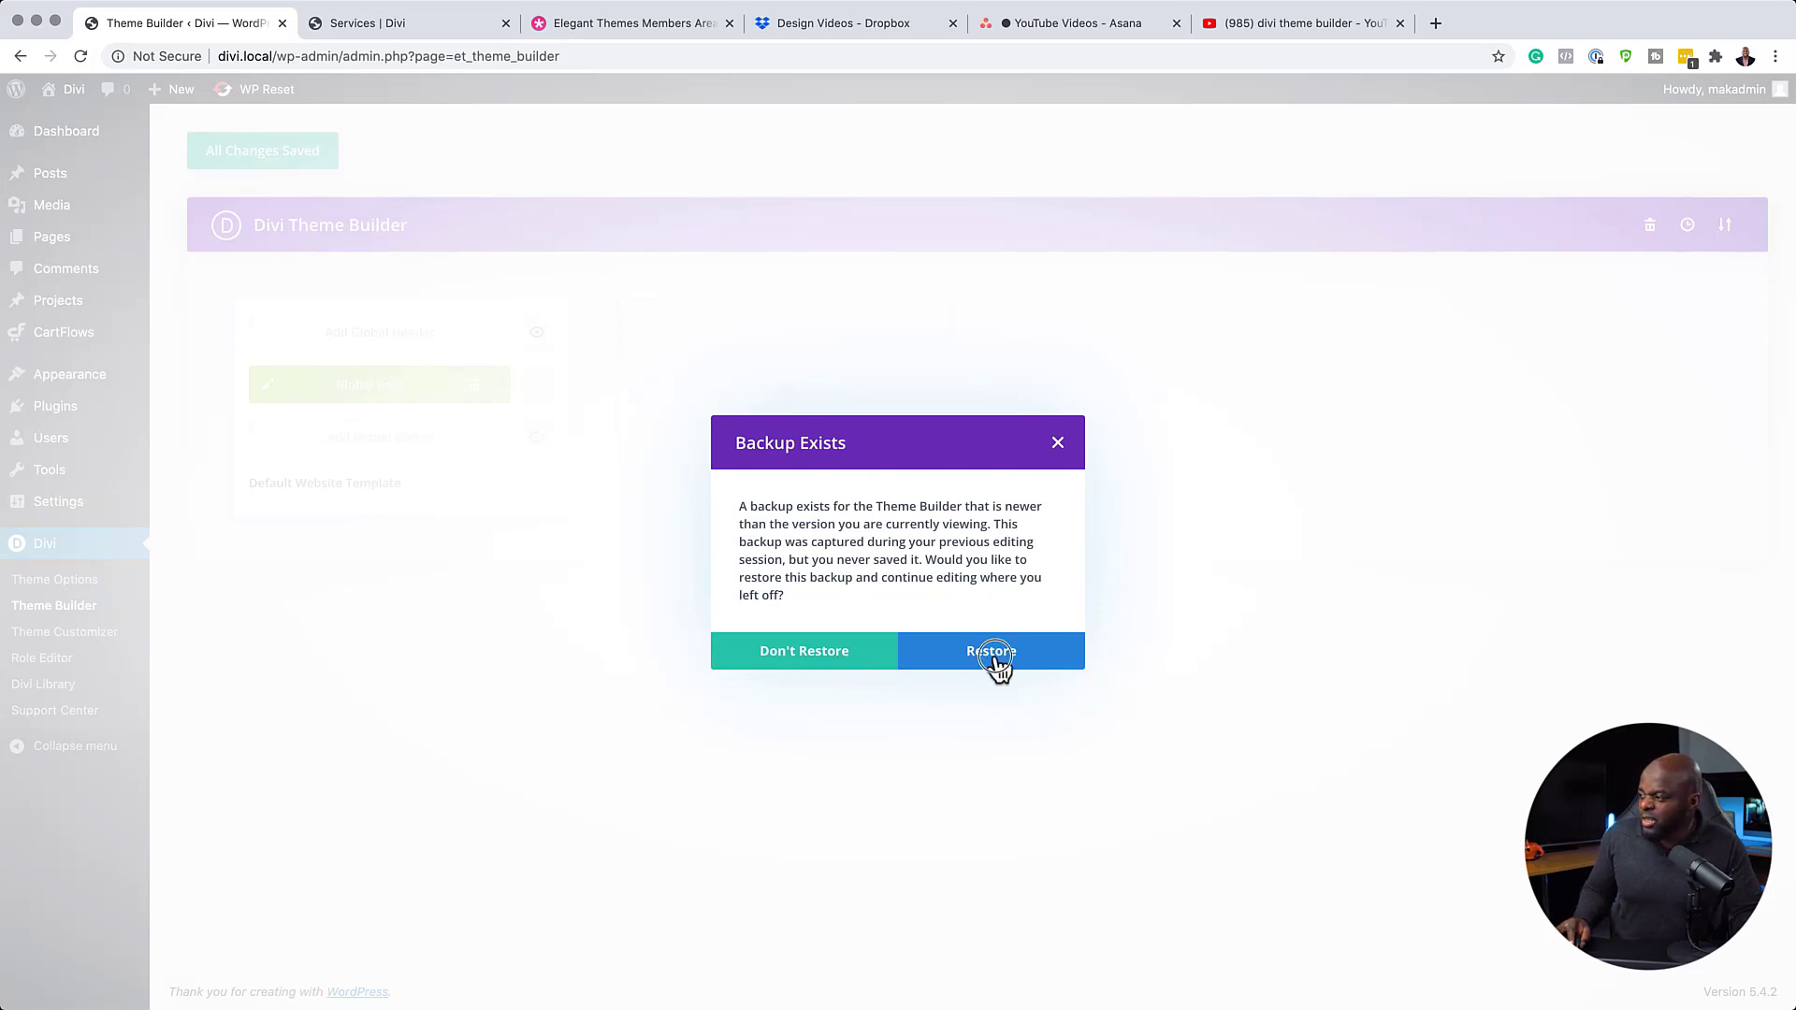
left_click(784, 396)
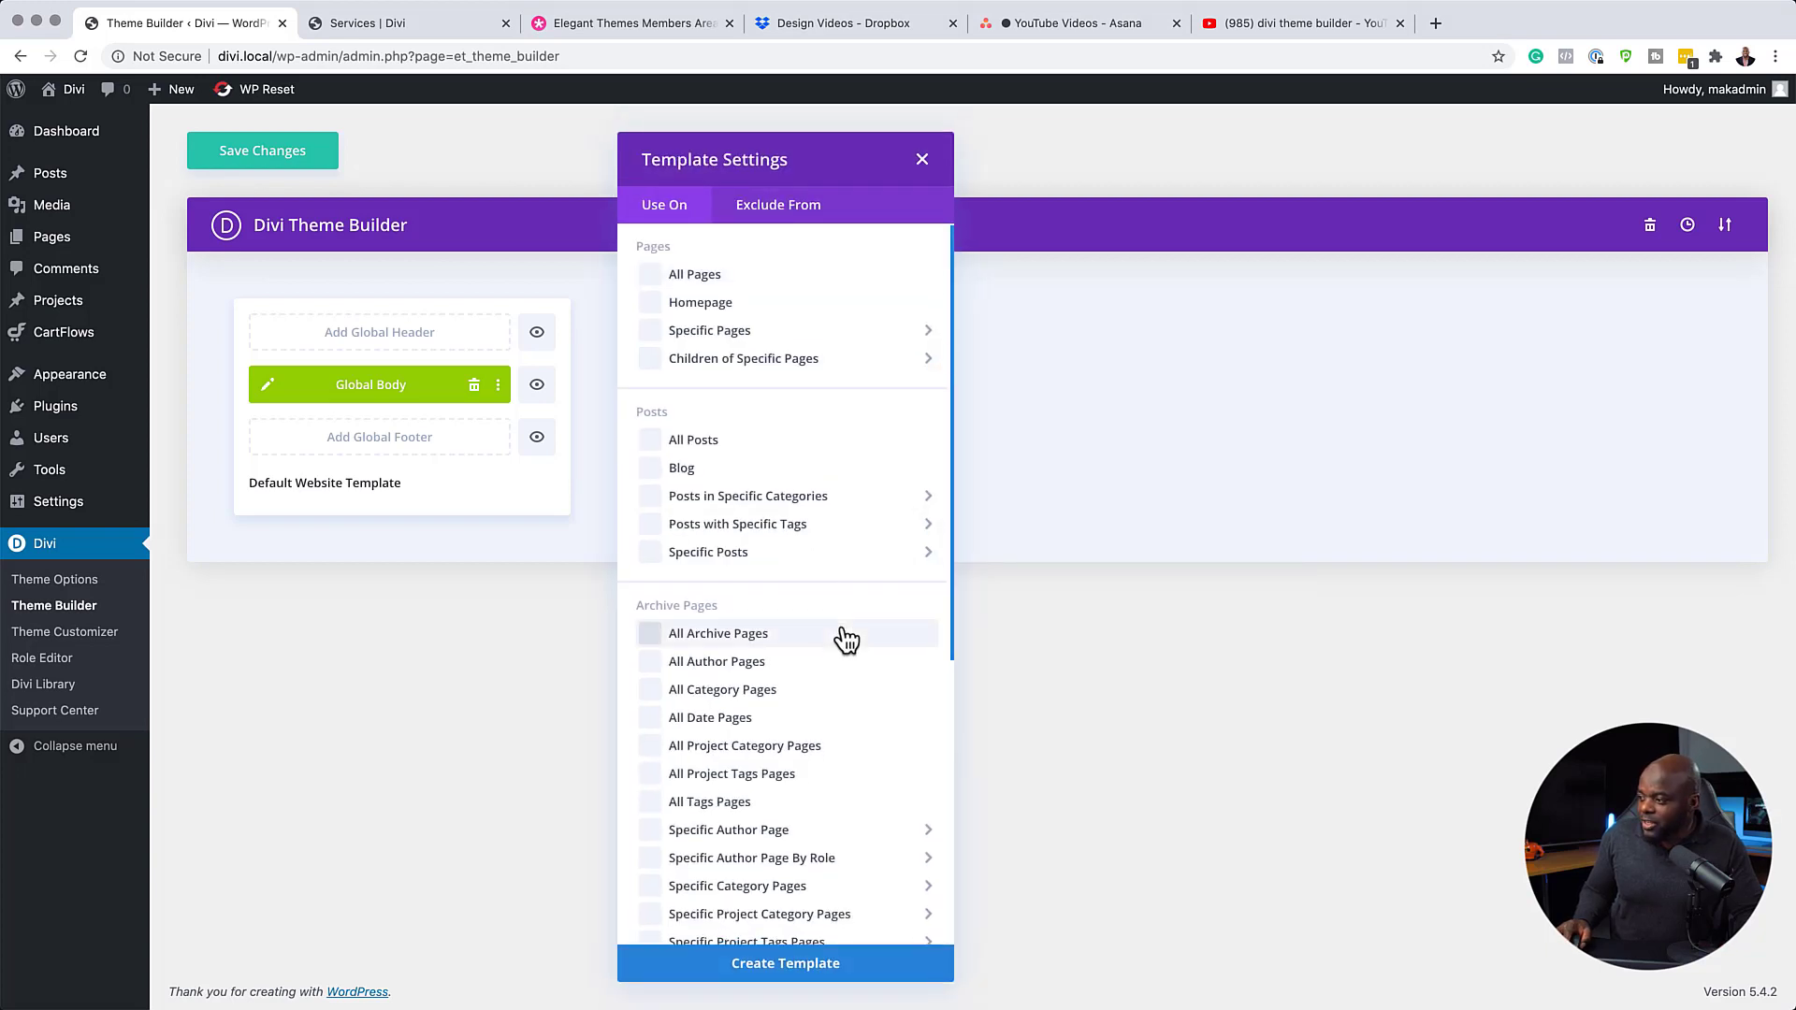
Check the Specific Projects targets for WooCommerce pages, then close the template settings without creating one
scroll(846, 640, "down", 5)
left_click(716, 802)
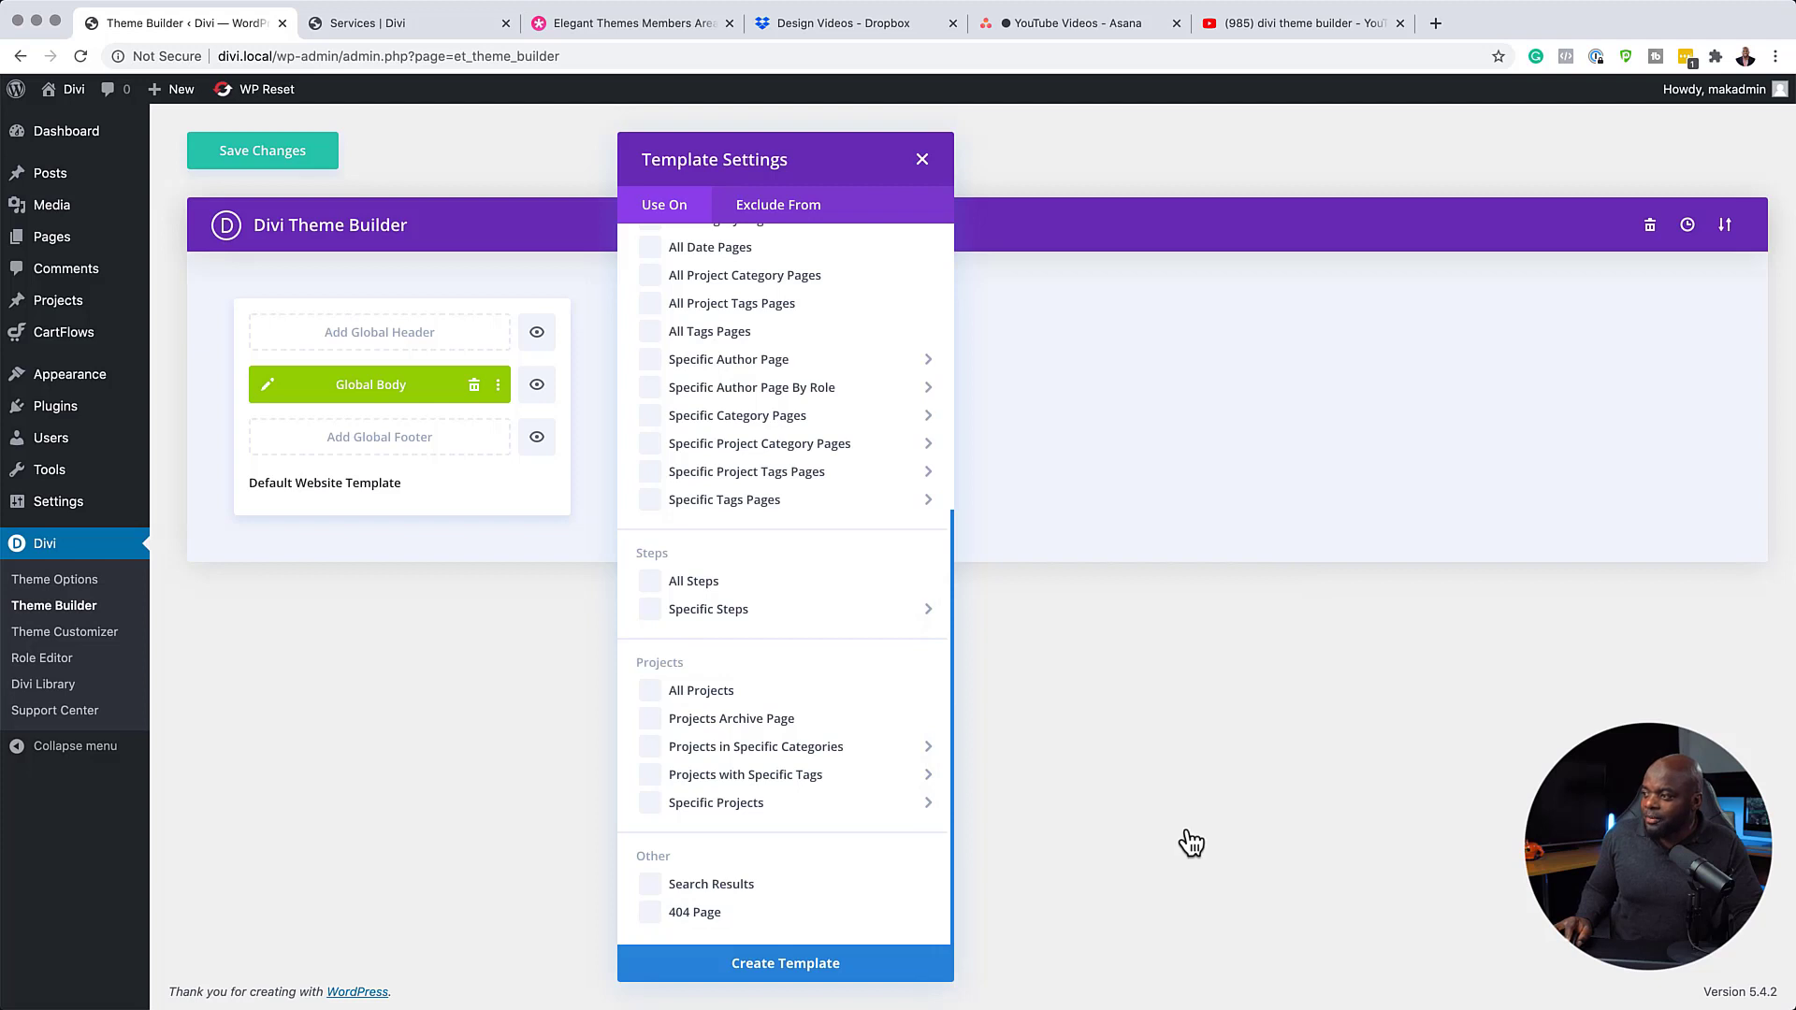
left_click(1183, 837)
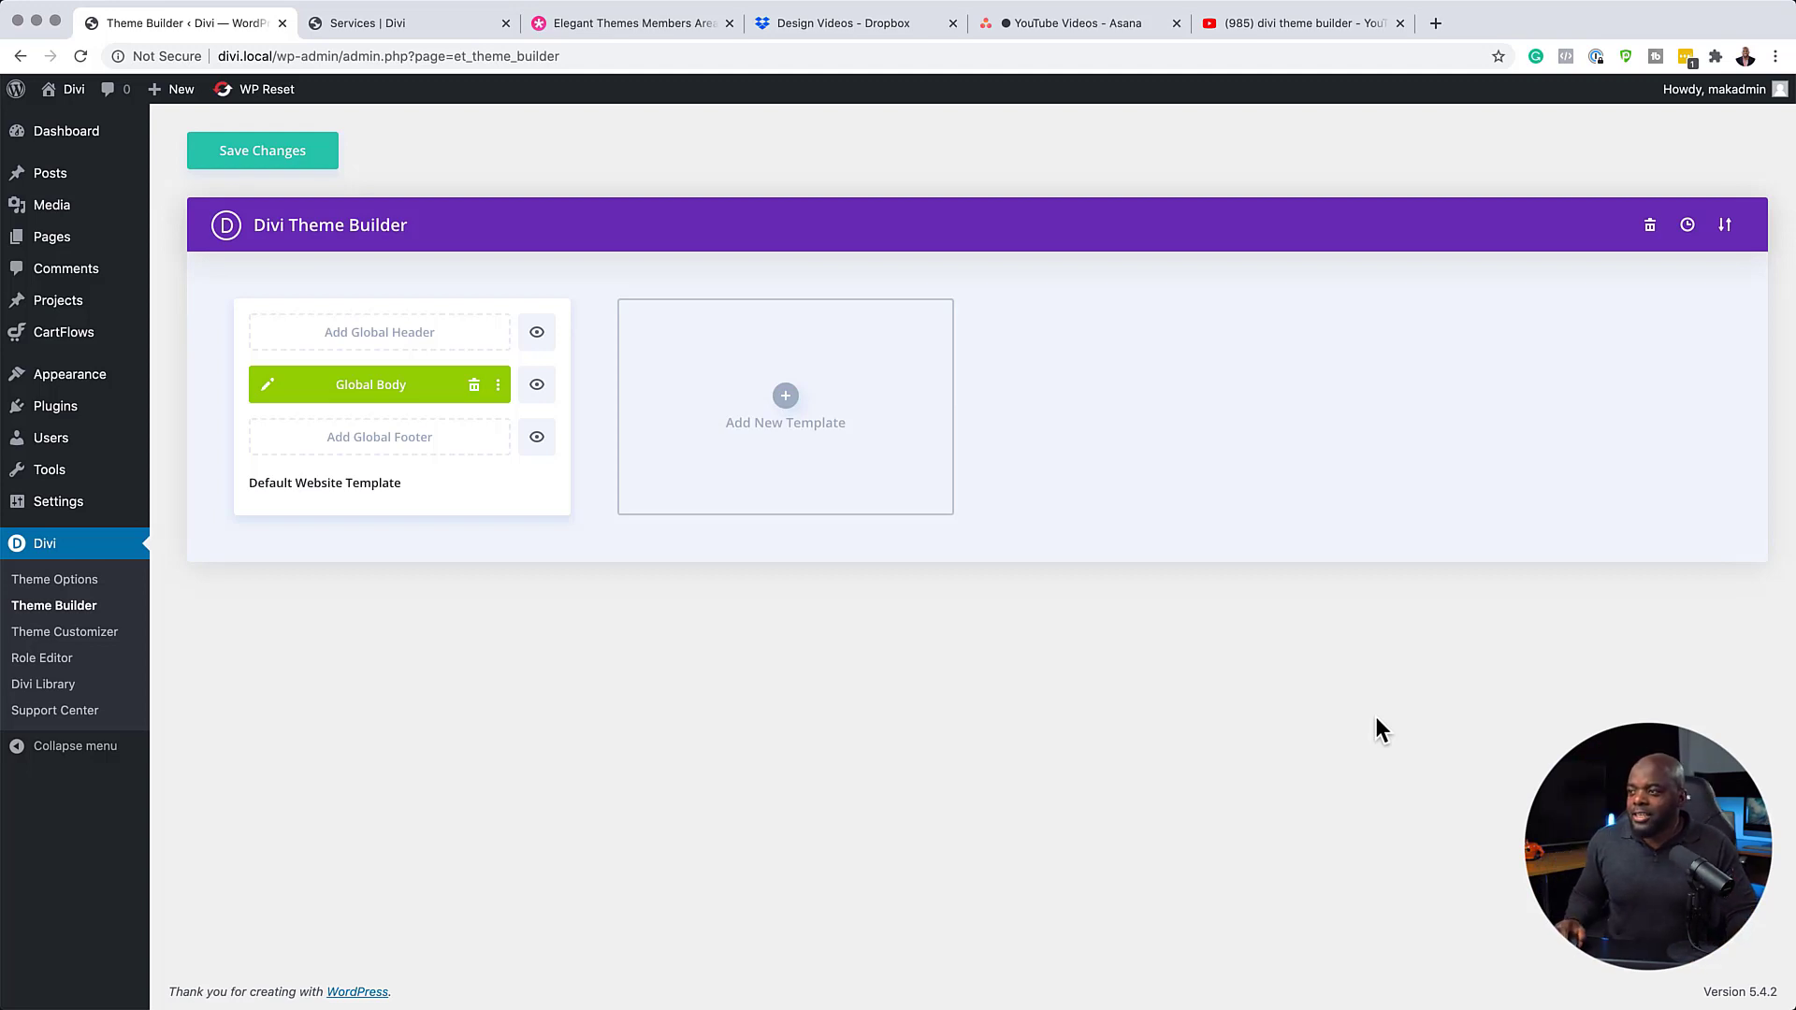
left_click(1726, 228)
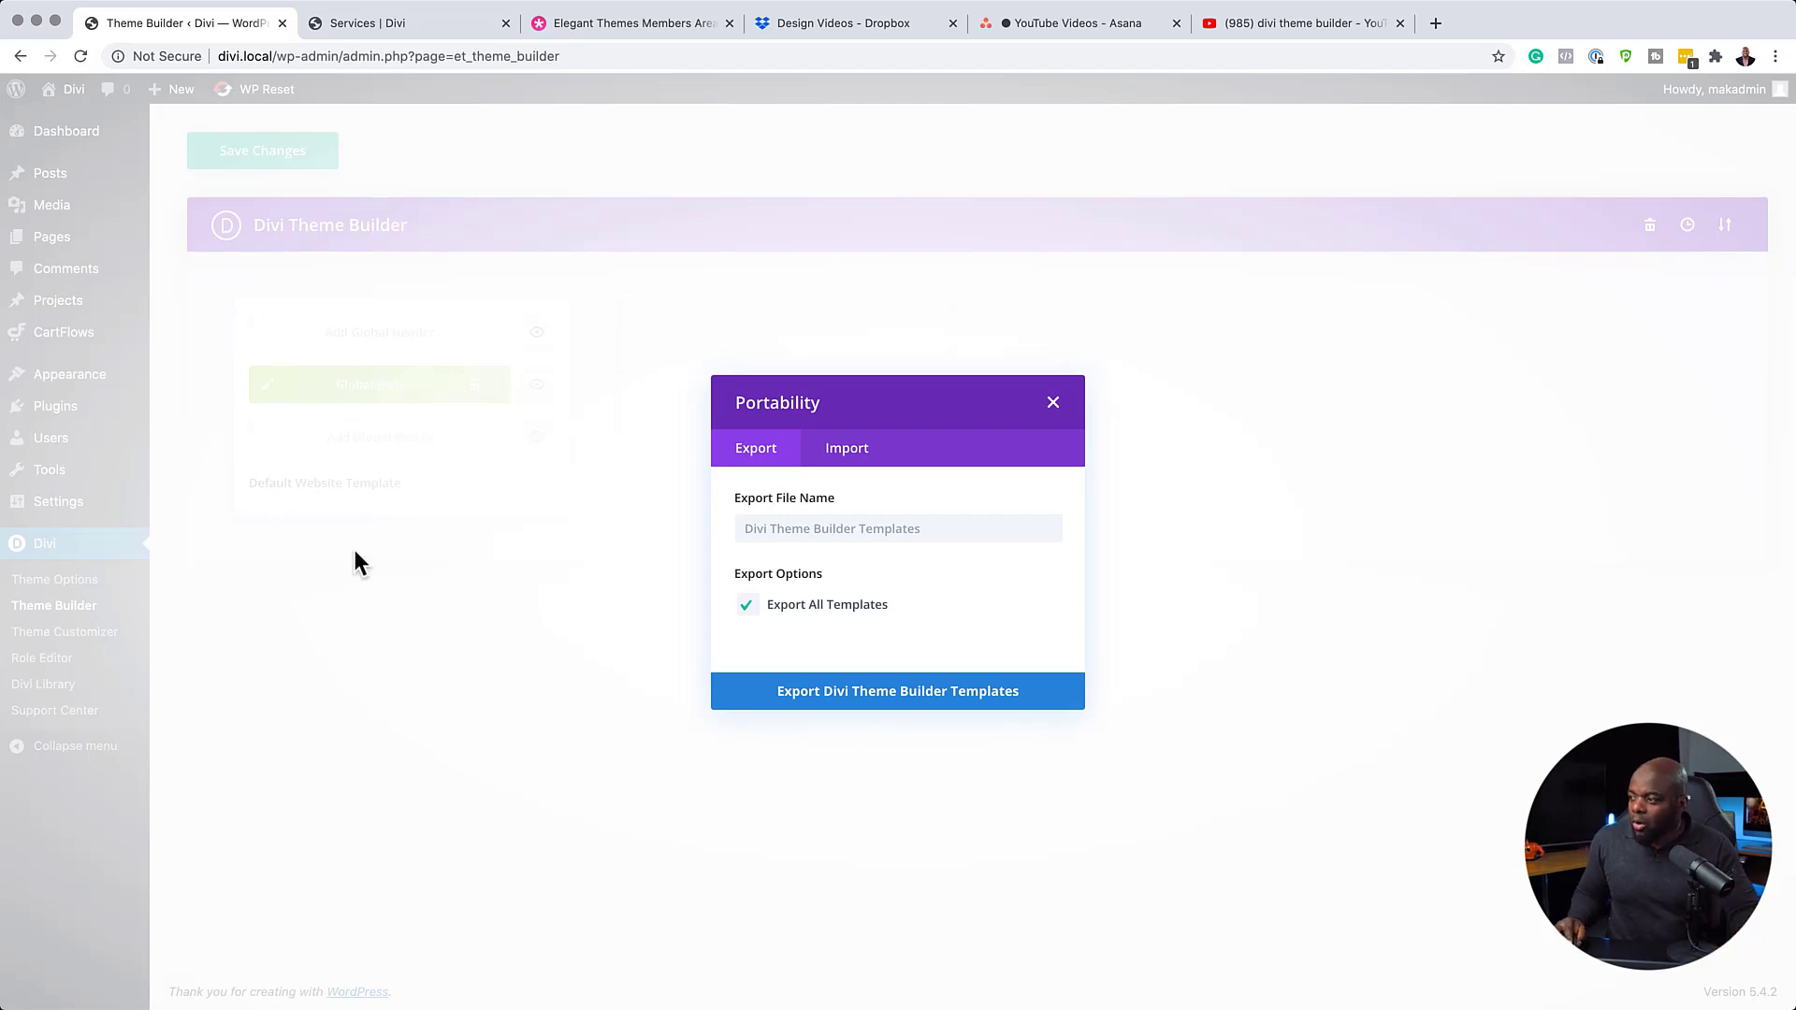
left_click(752, 612)
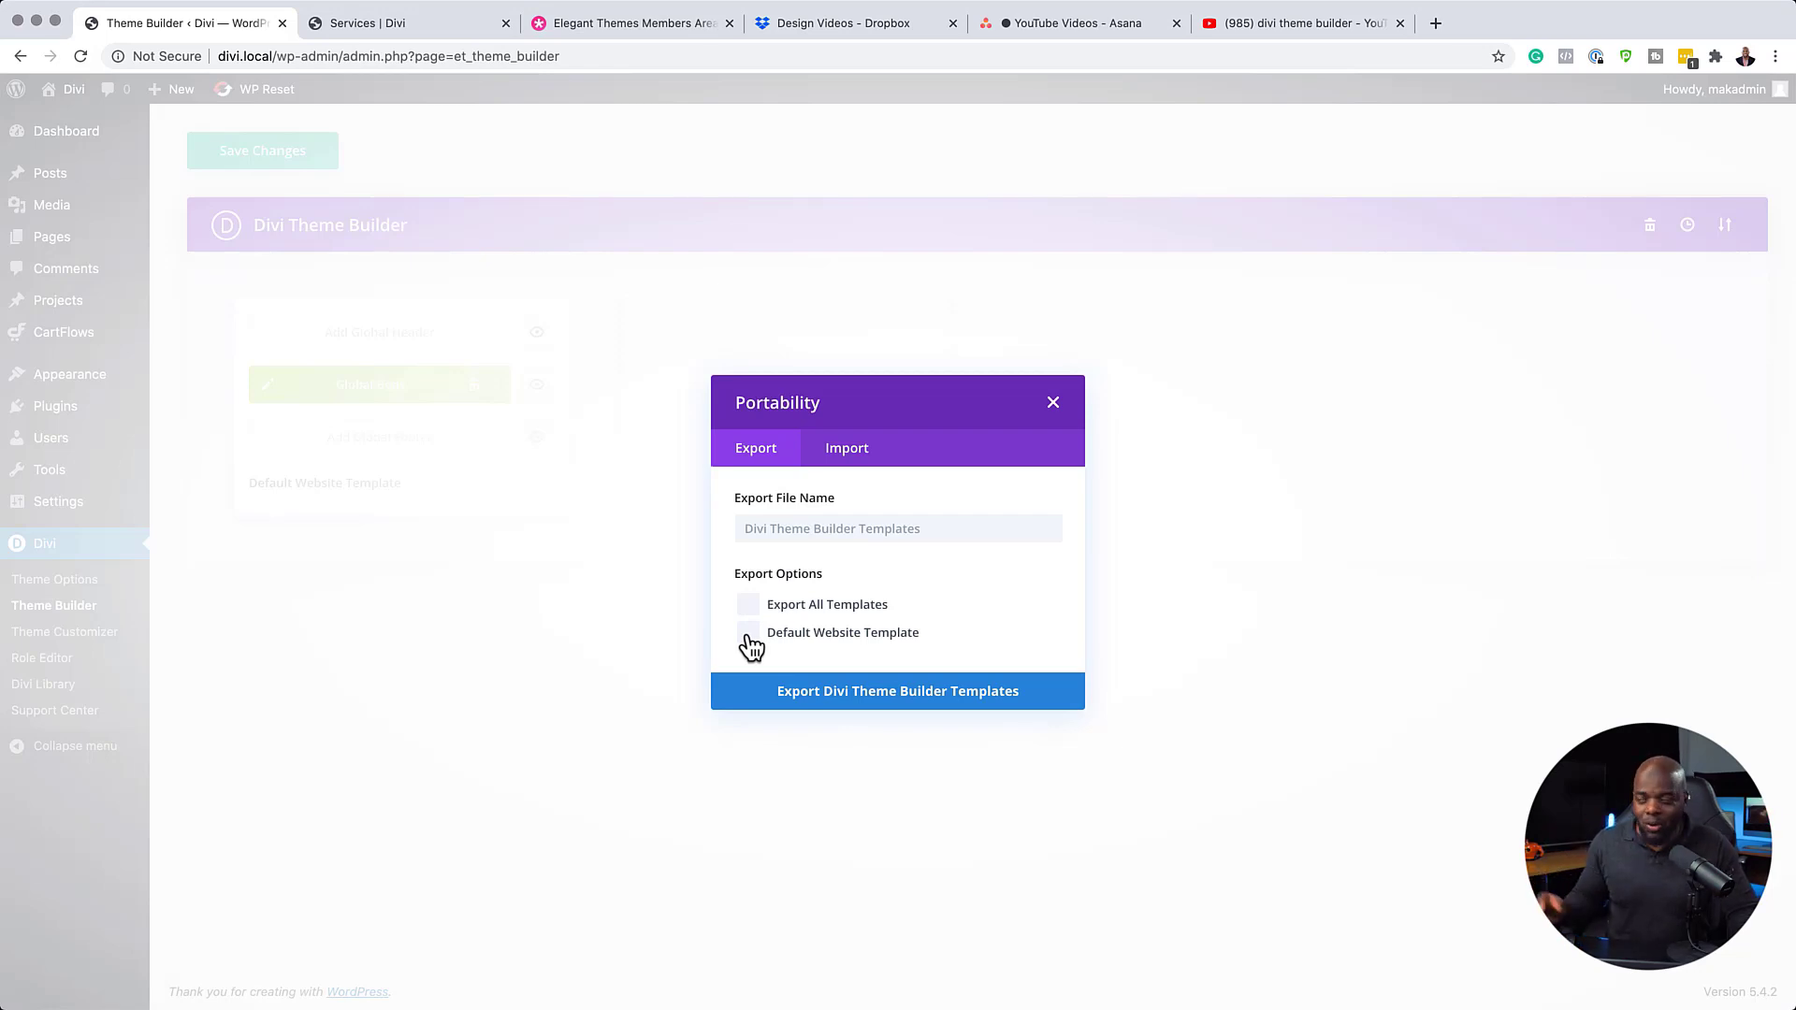
left_click(1053, 402)
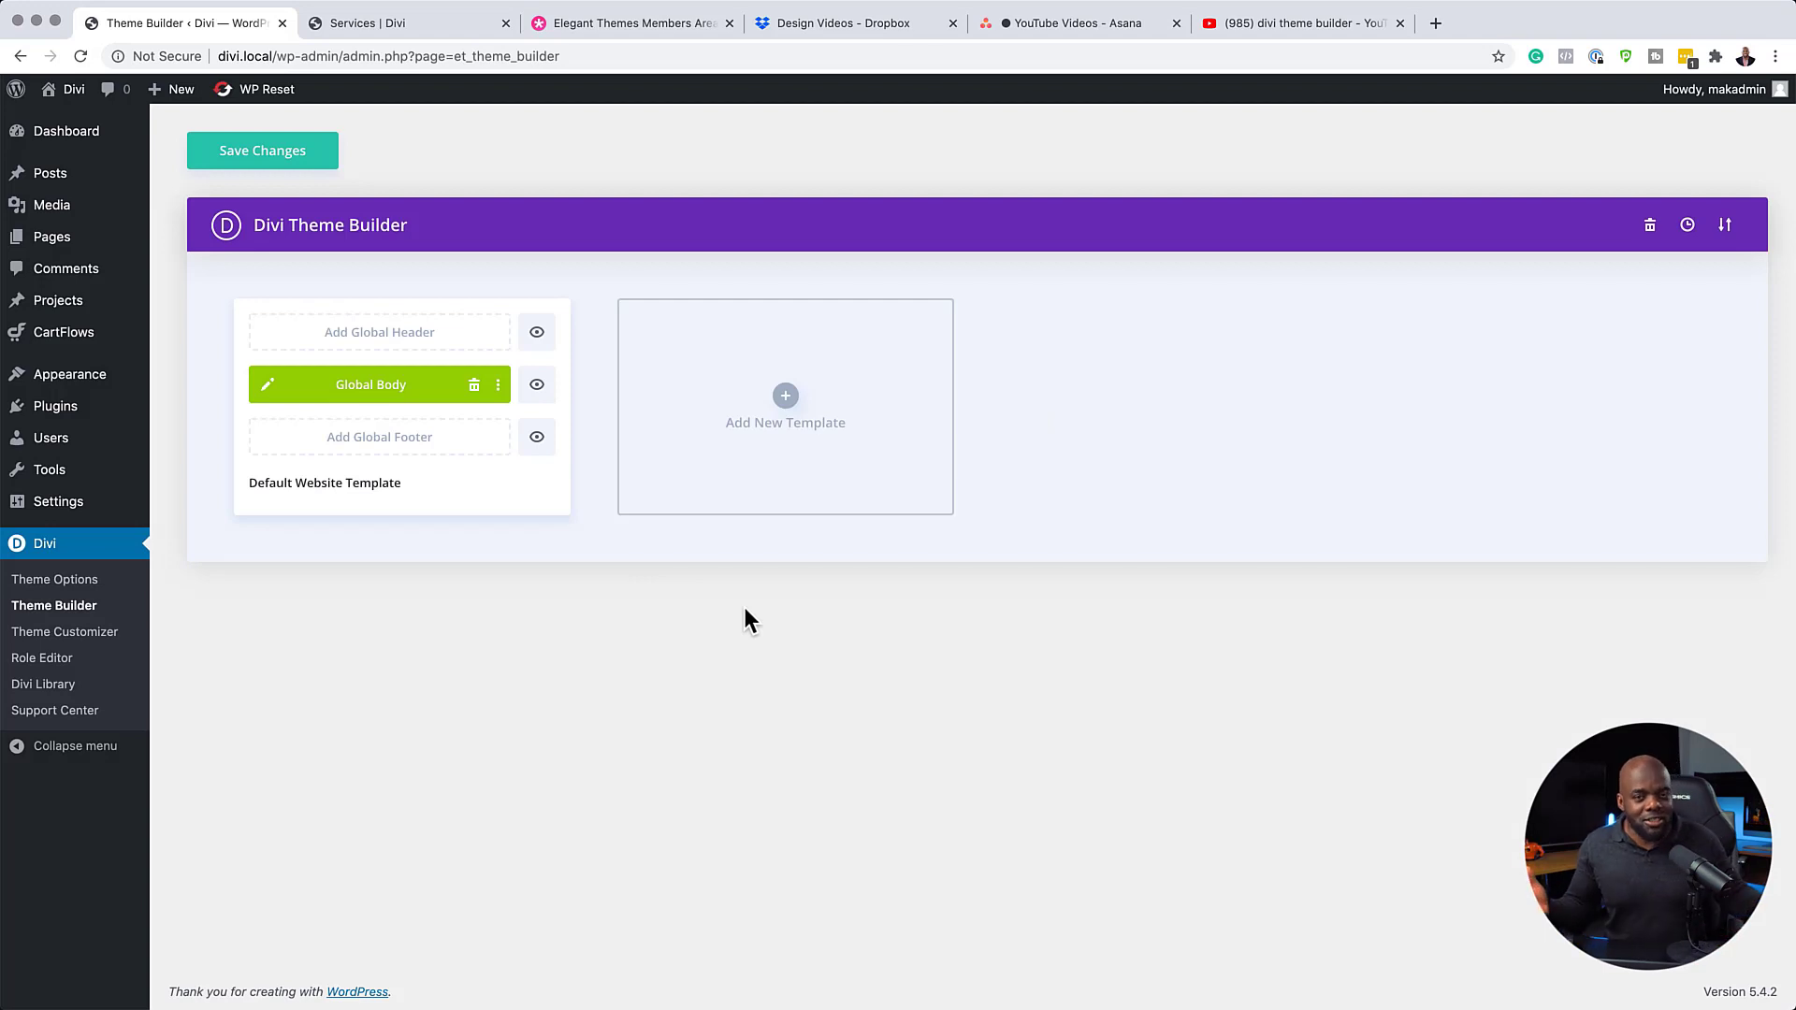